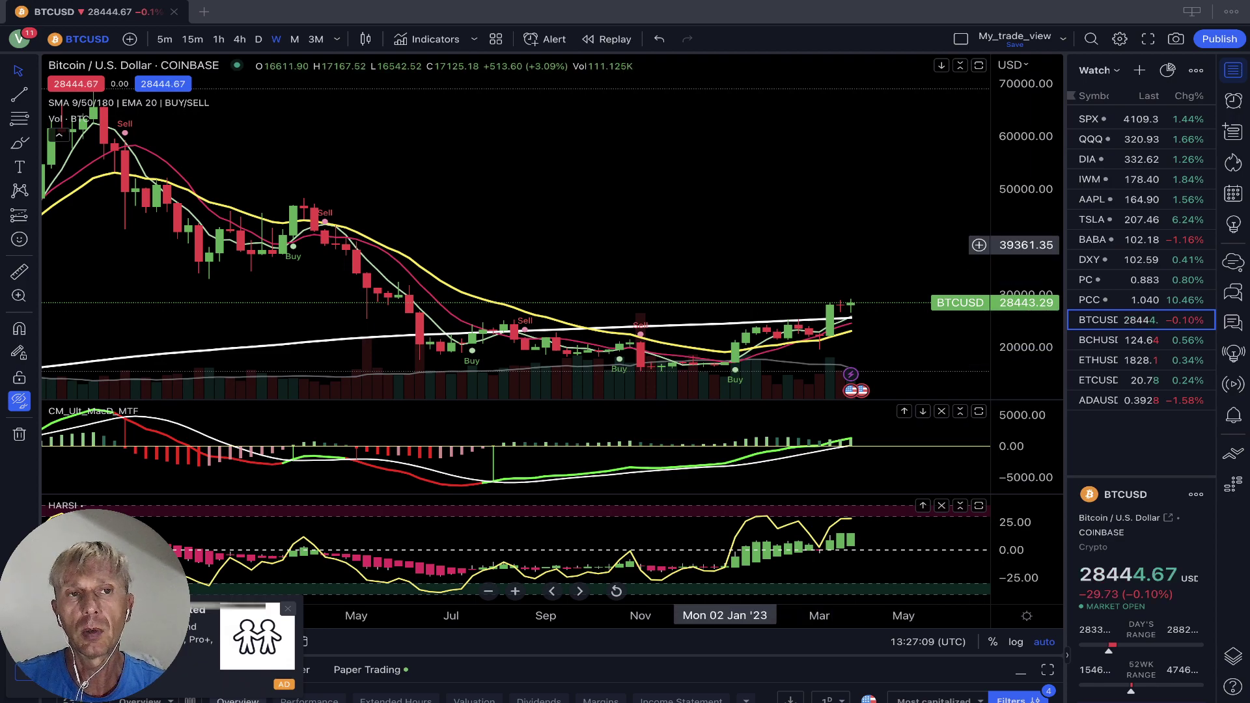
Review the BTCUSD chart on the monthly and 3-month timeframes, hiding the watchlist to widen the chart.
left_click_drag(809, 236, 822, 235)
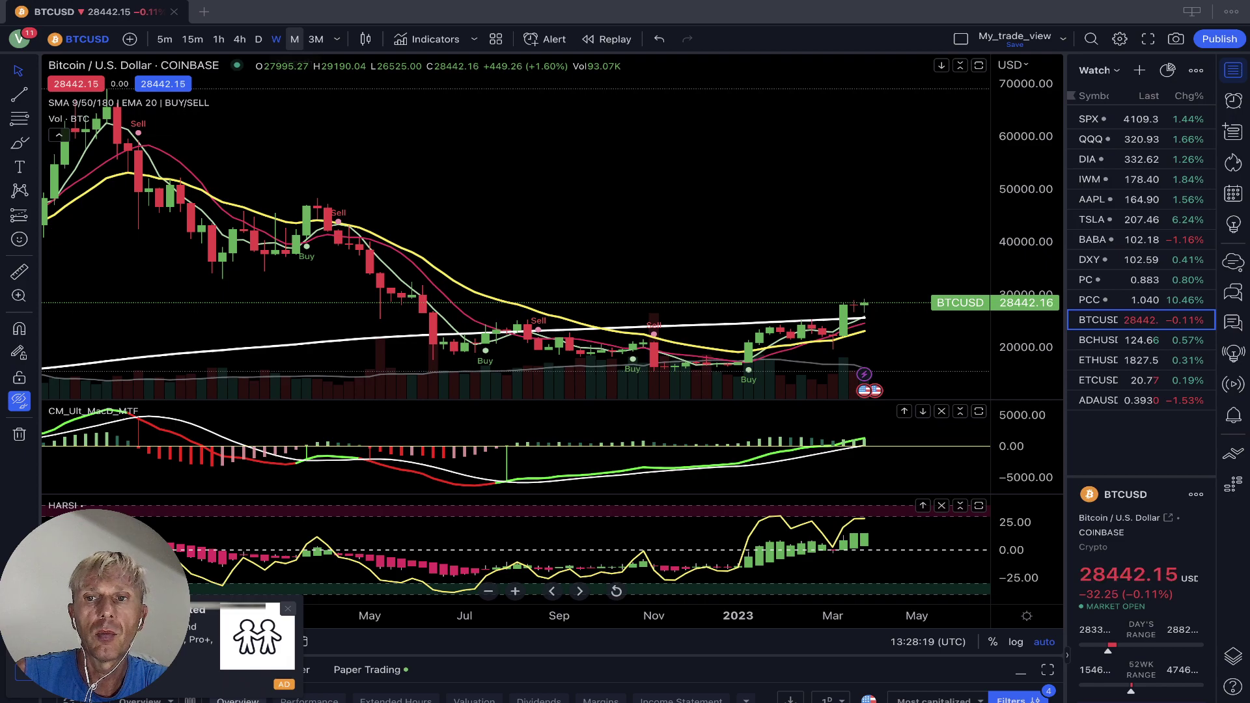
left_click(294, 39)
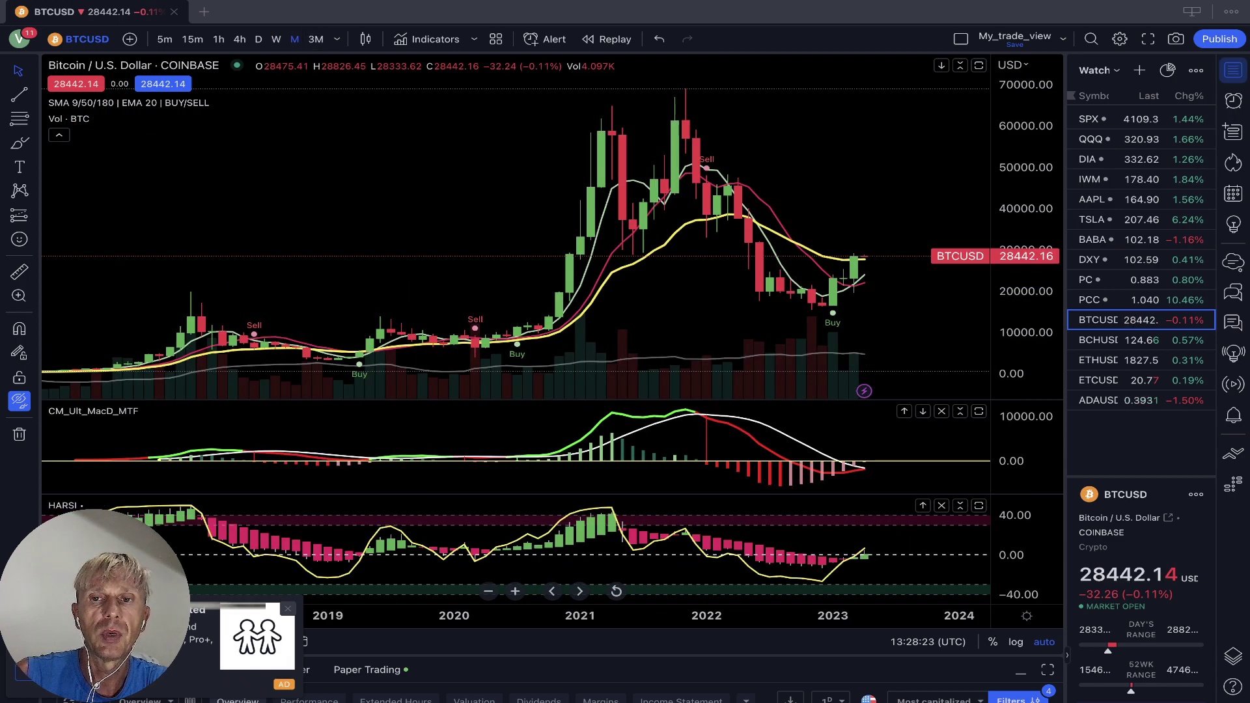
left_click(1233, 69)
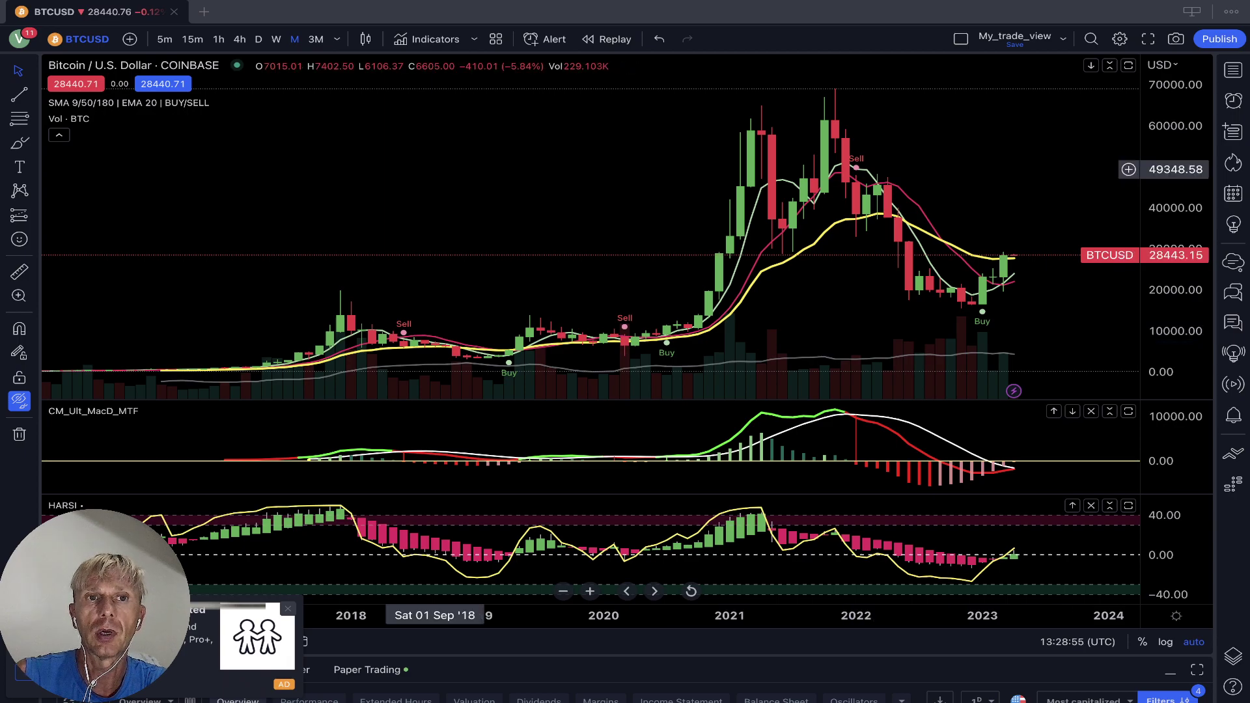
left_click(316, 39)
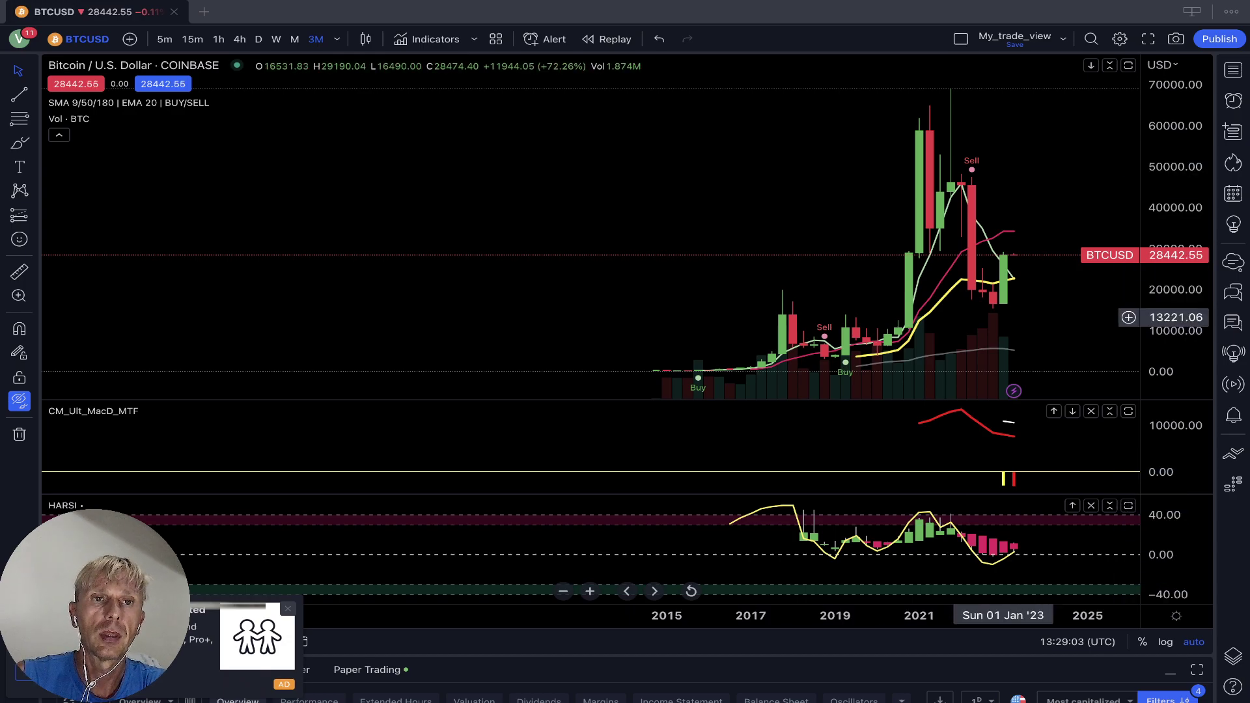
Switch the BTCUSD chart to the daily timeframe and show its hidden drawings.
left_click(259, 39)
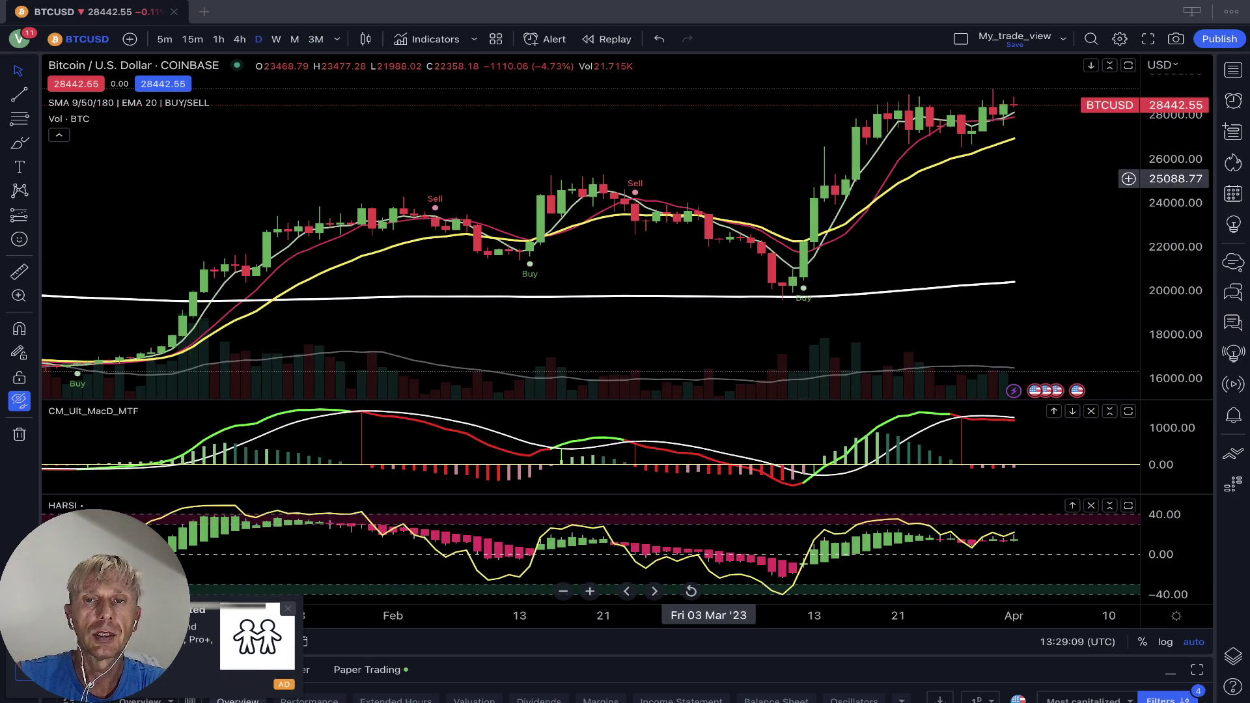
scroll(670, 175, "right", 5)
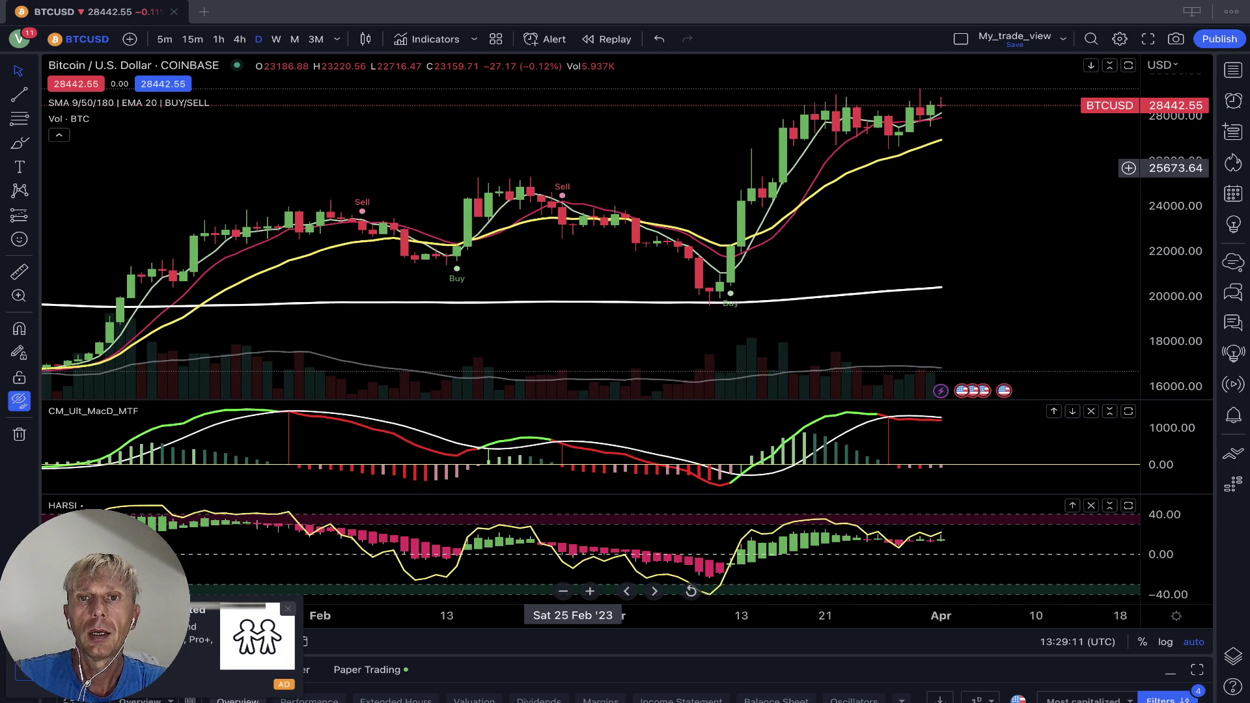
scroll(573, 168, "right", 1)
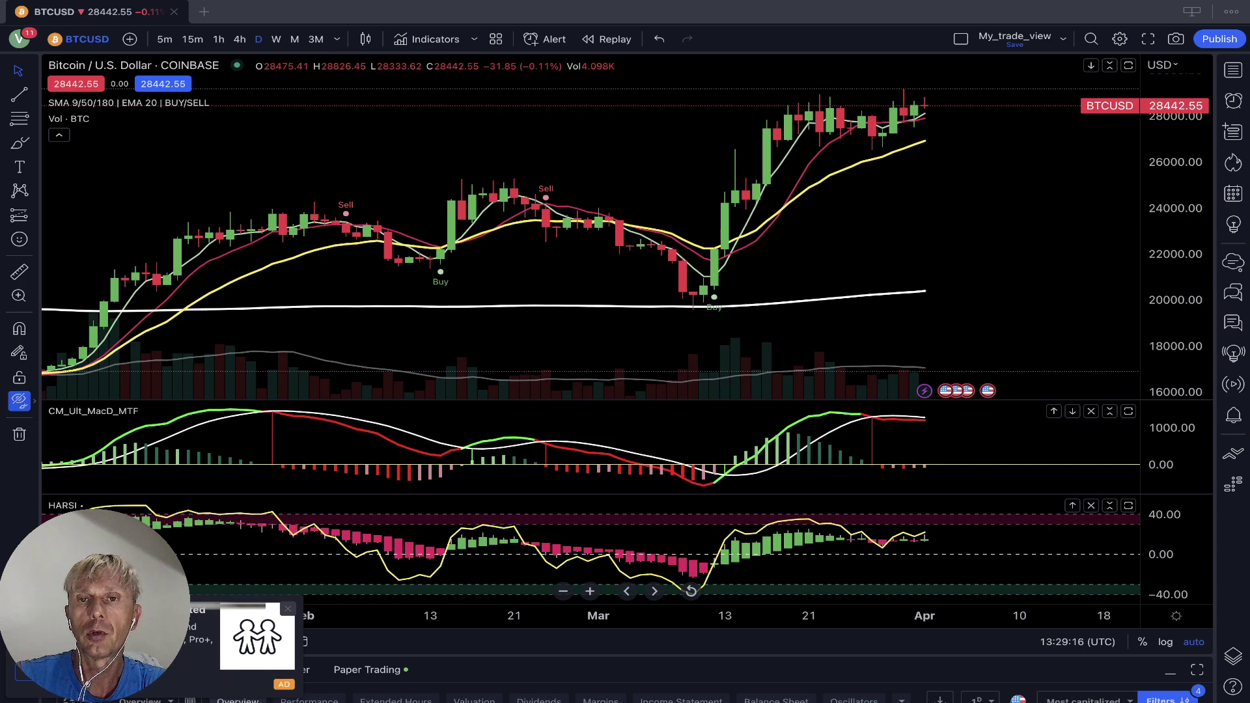
left_click(19, 399)
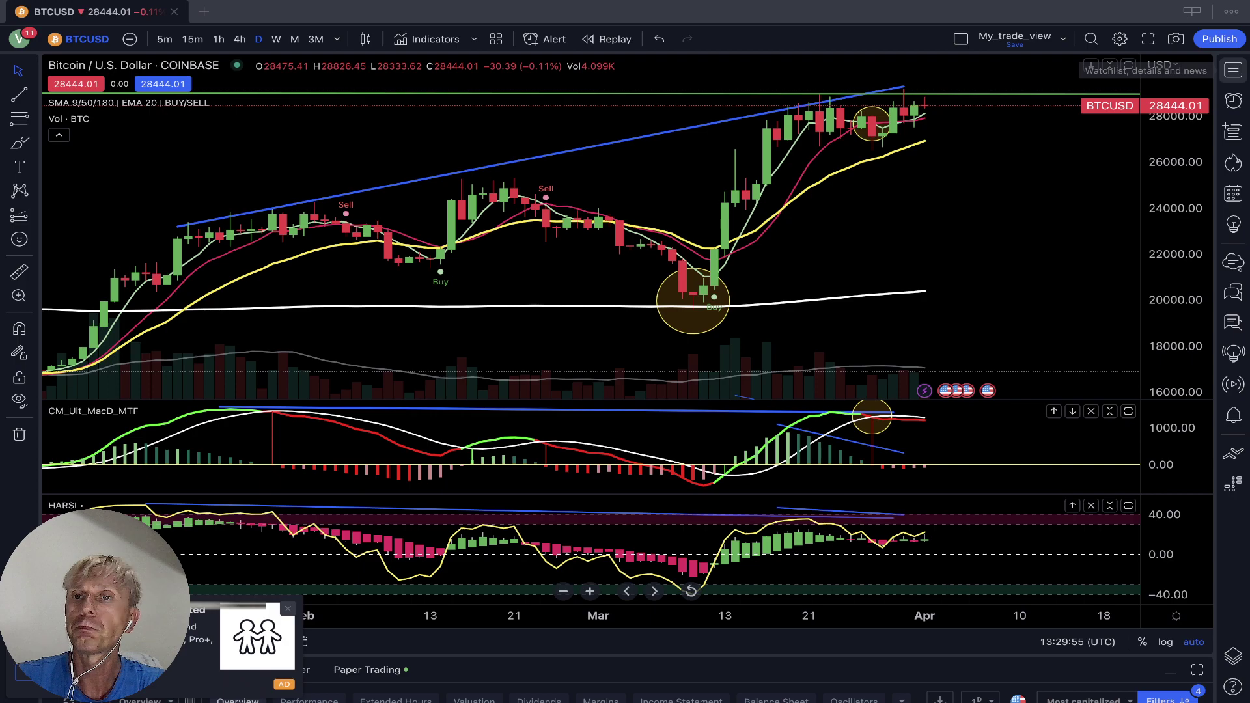
Bring back the watchlist and load the BCHUSD chart from it.
left_click(1233, 70)
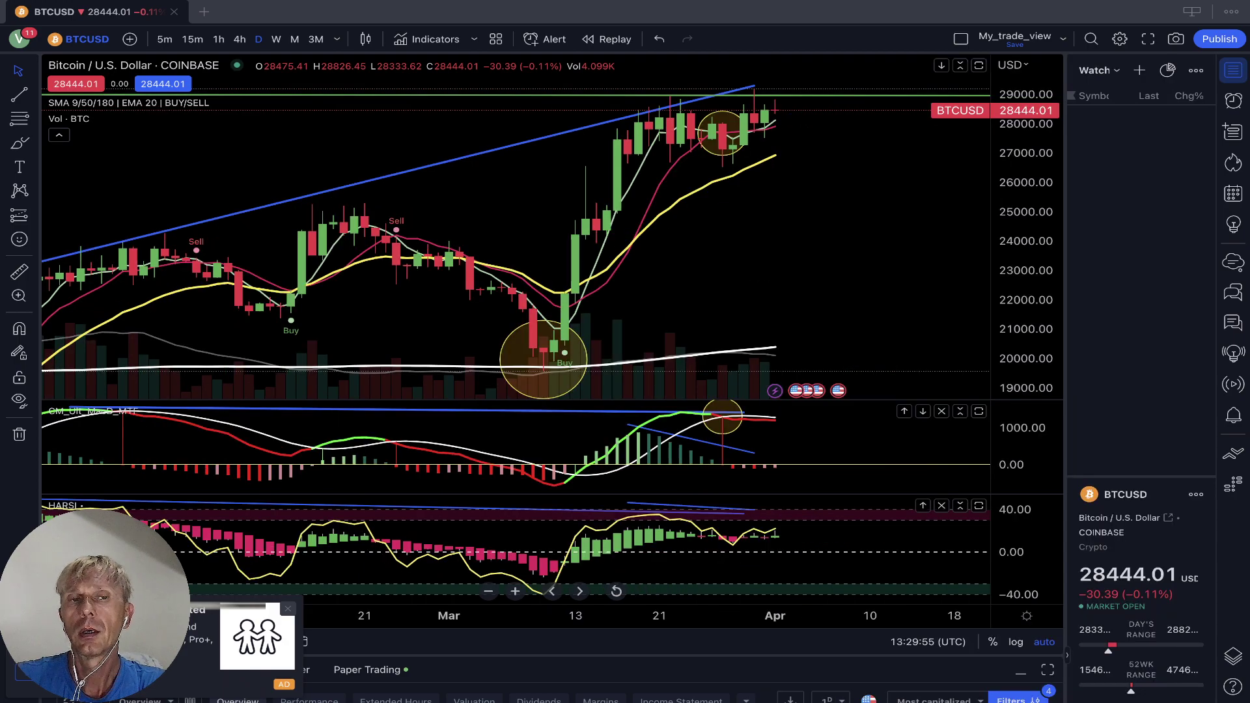
left_click(1233, 69)
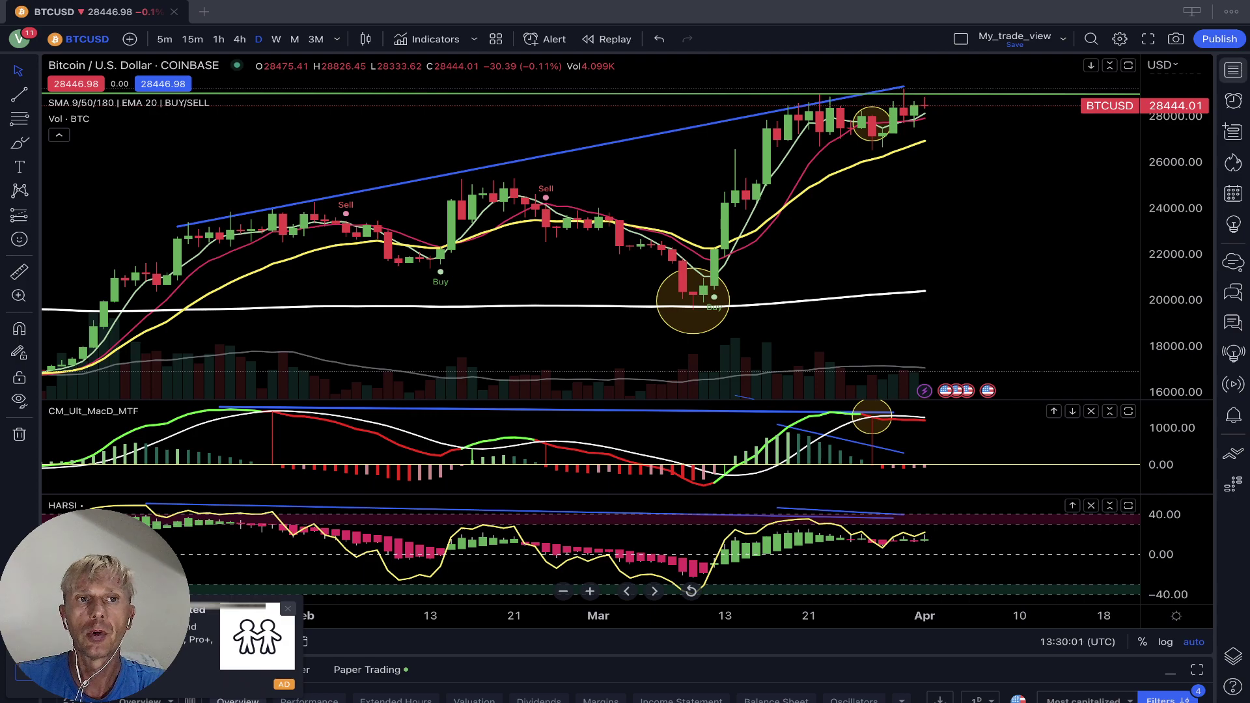
left_click(1233, 70)
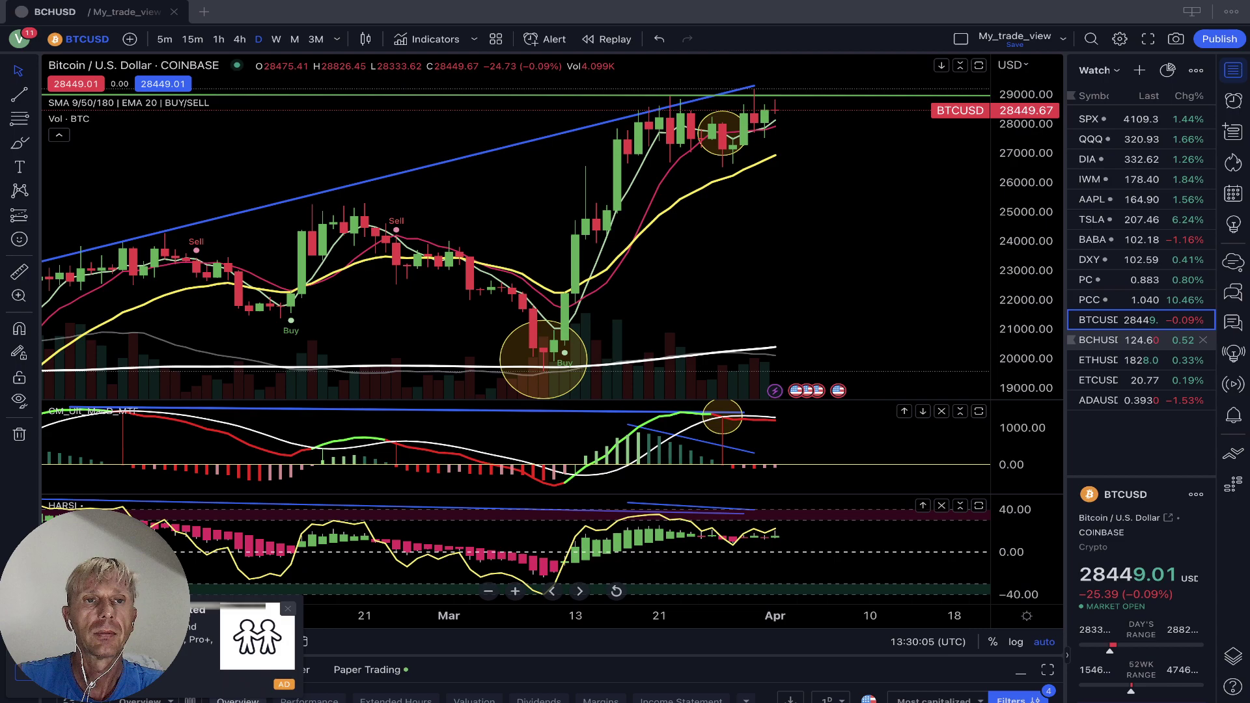
left_click(1113, 340)
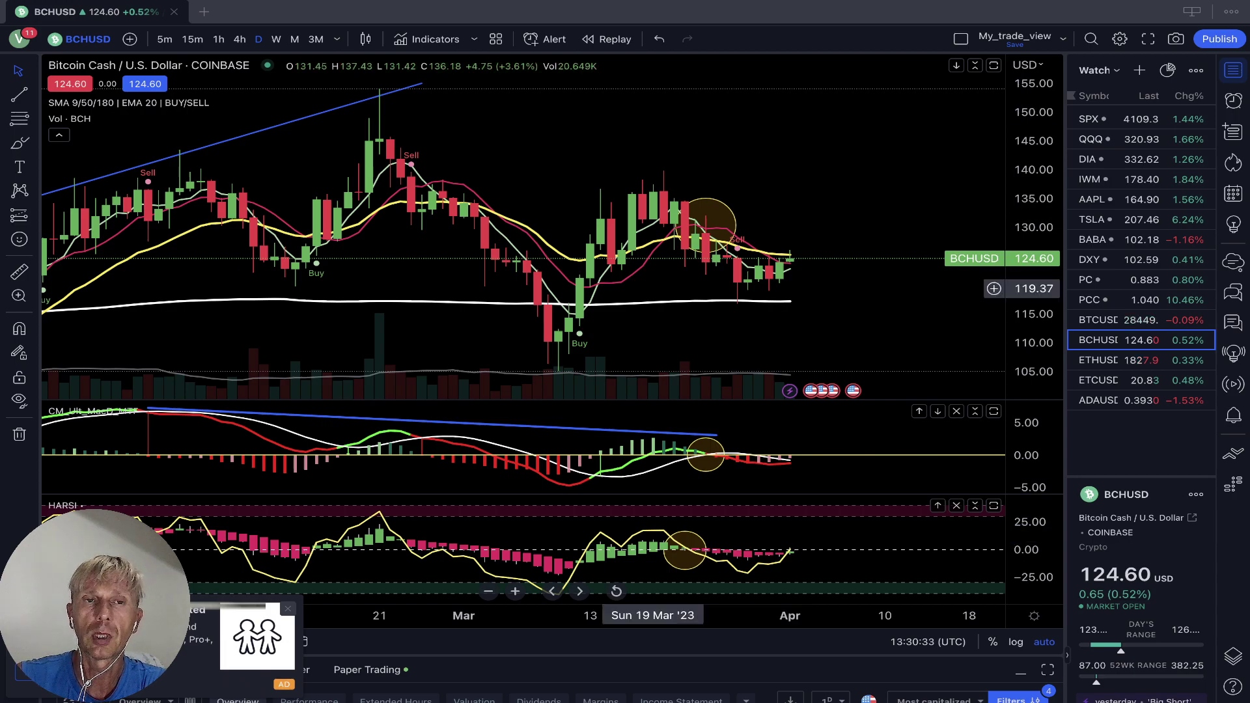
Examine BCHUSD on the weekly timeframe with a close look at recent candles, plus the monthly and 3-month timeframes.
left_click(276, 39)
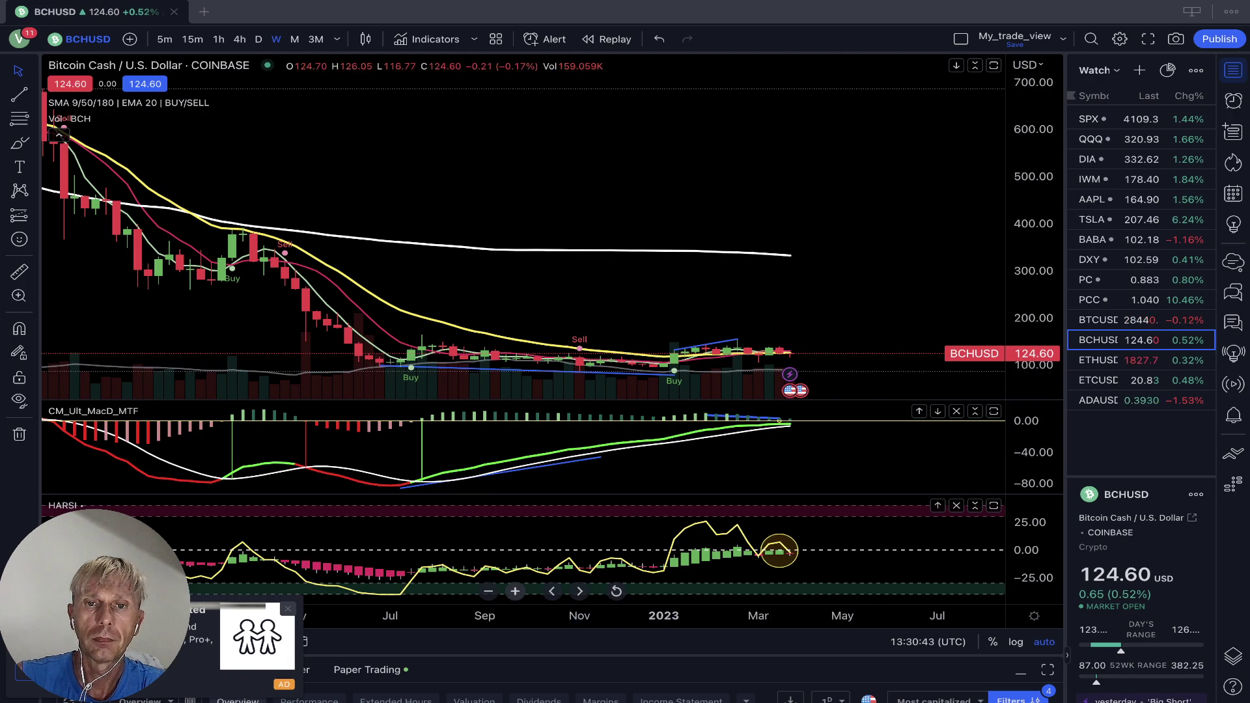
left_click(515, 591)
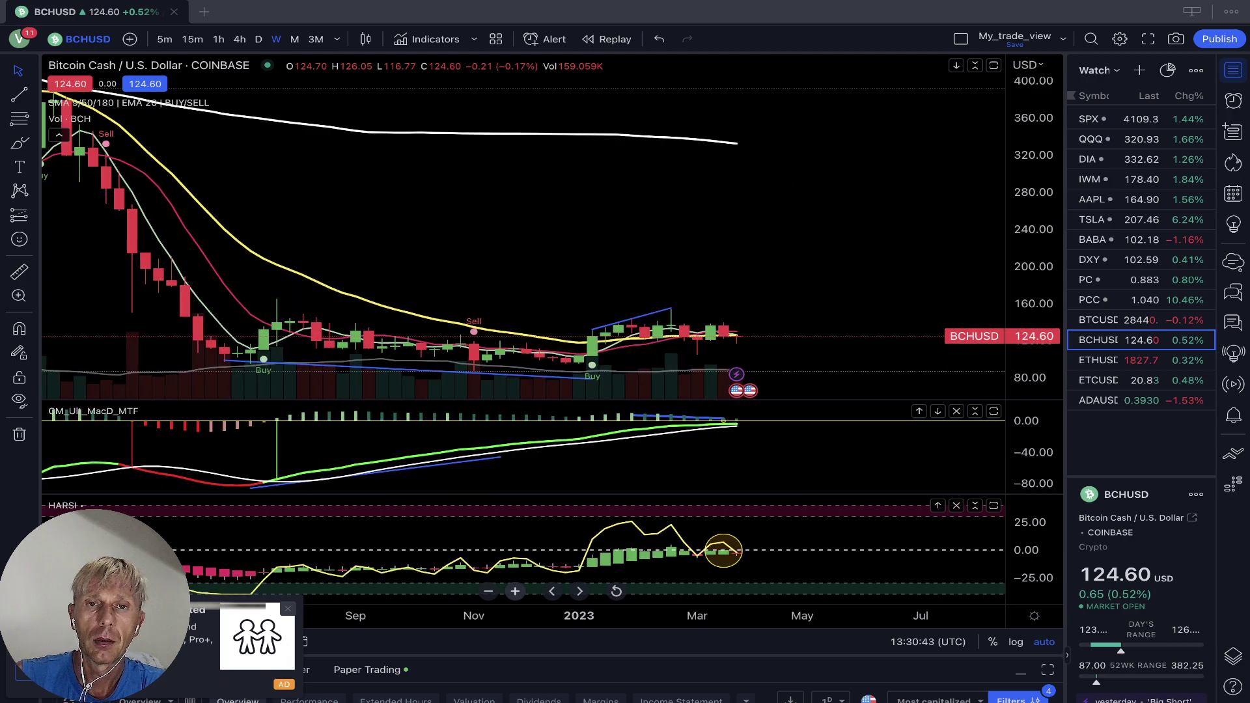
left_click(514, 591)
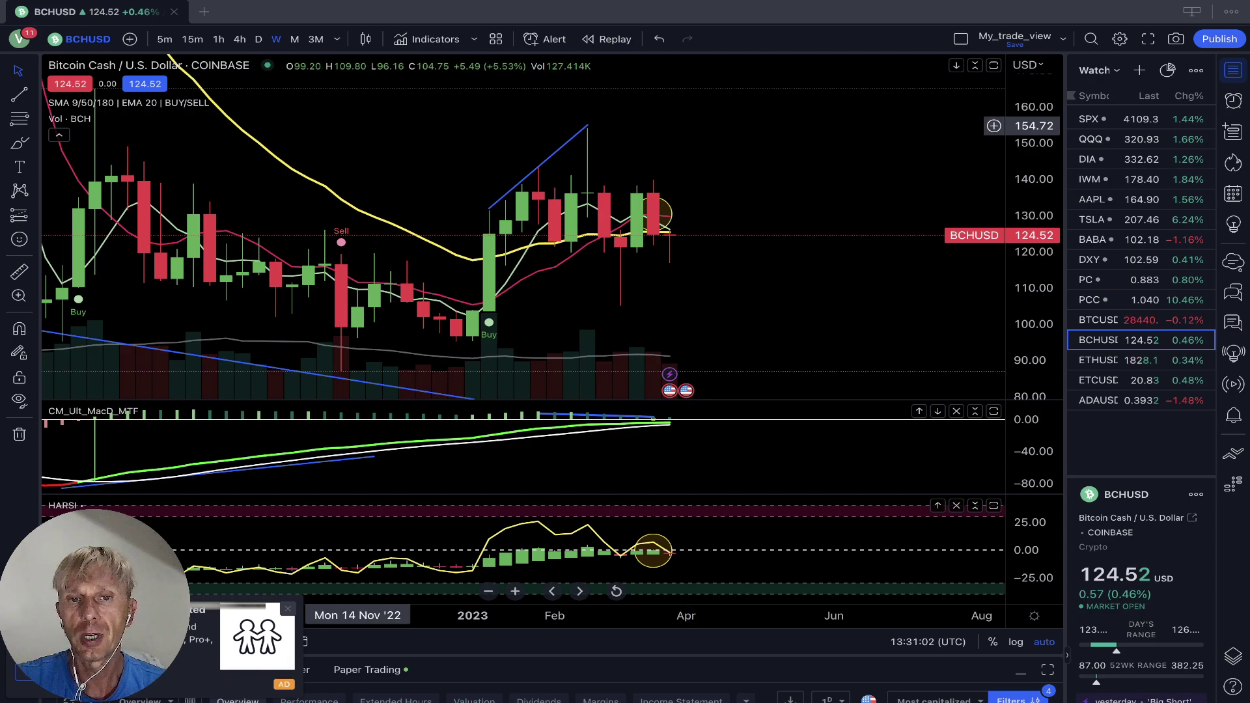
left_click(294, 39)
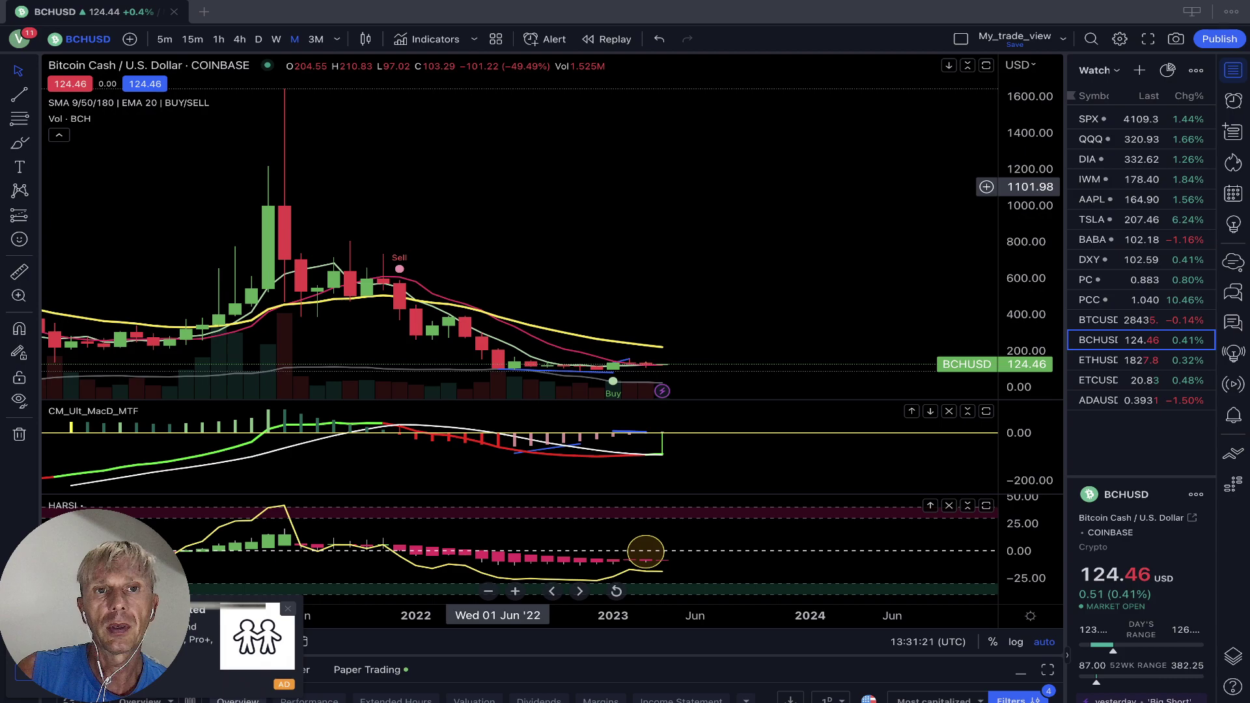
left_click(315, 39)
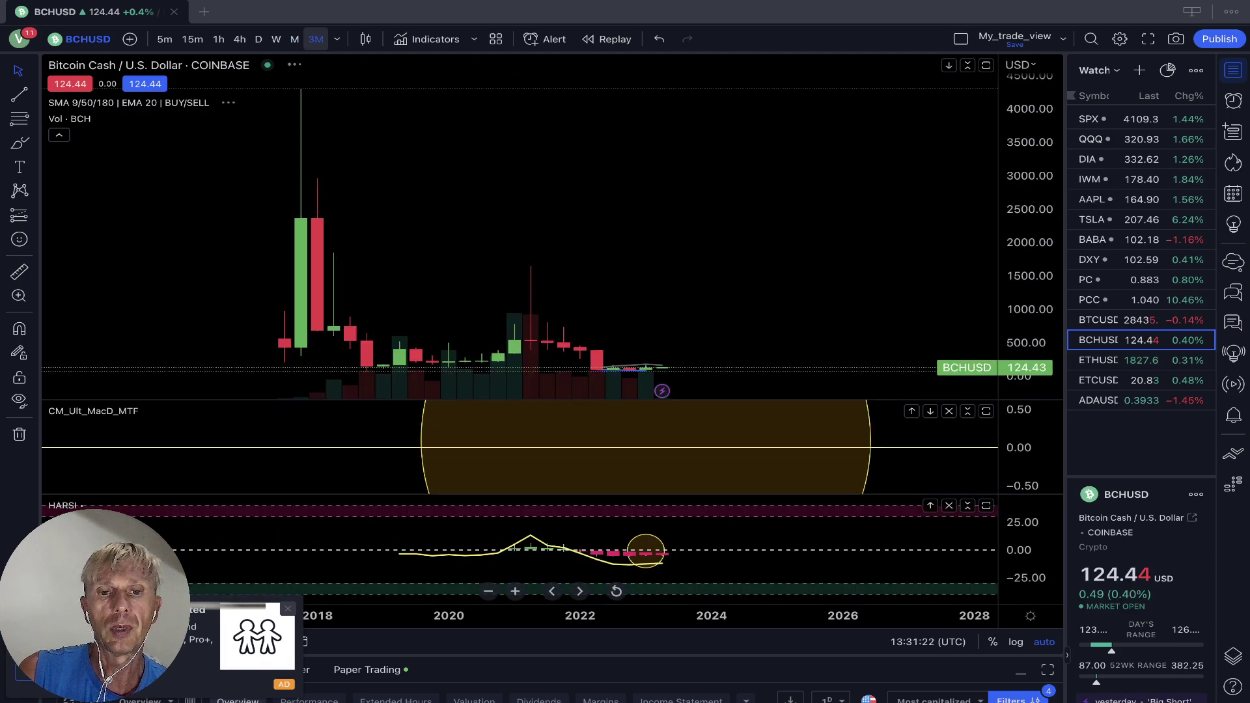
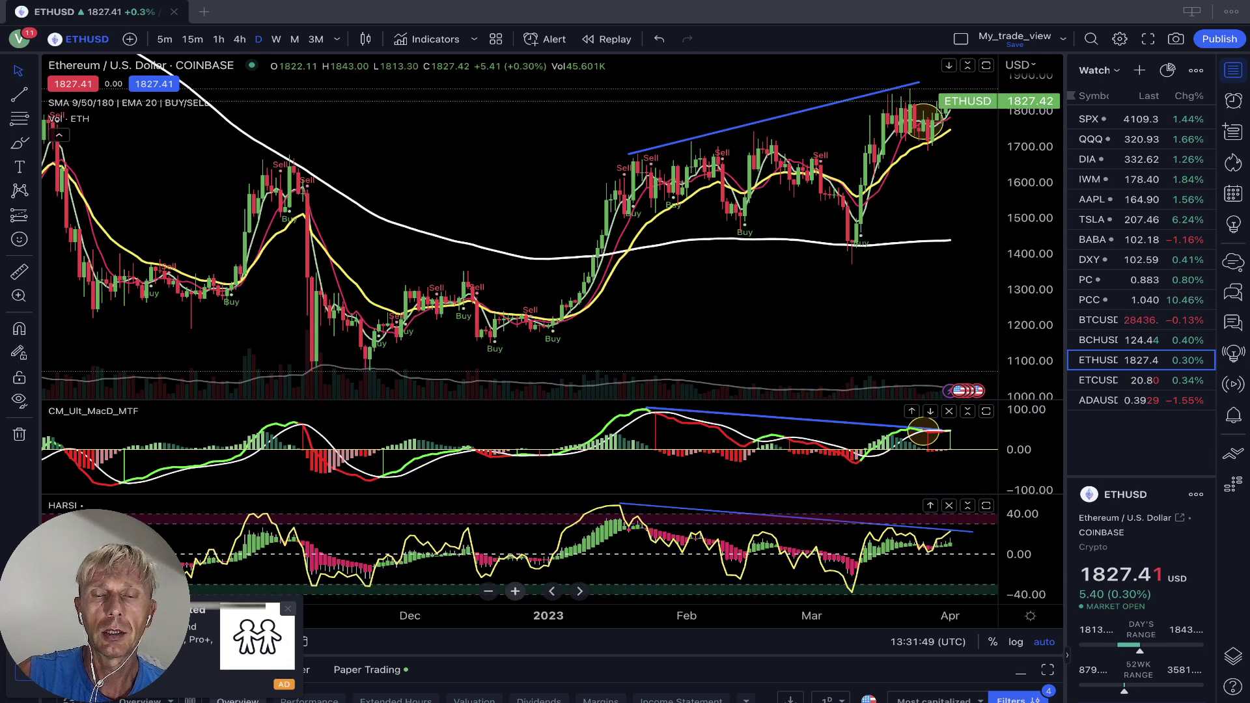
Examine the ETHUSD daily chart, from the latest candles around the marked circle to the full trend line since January.
scroll(521, 240, "up", 5)
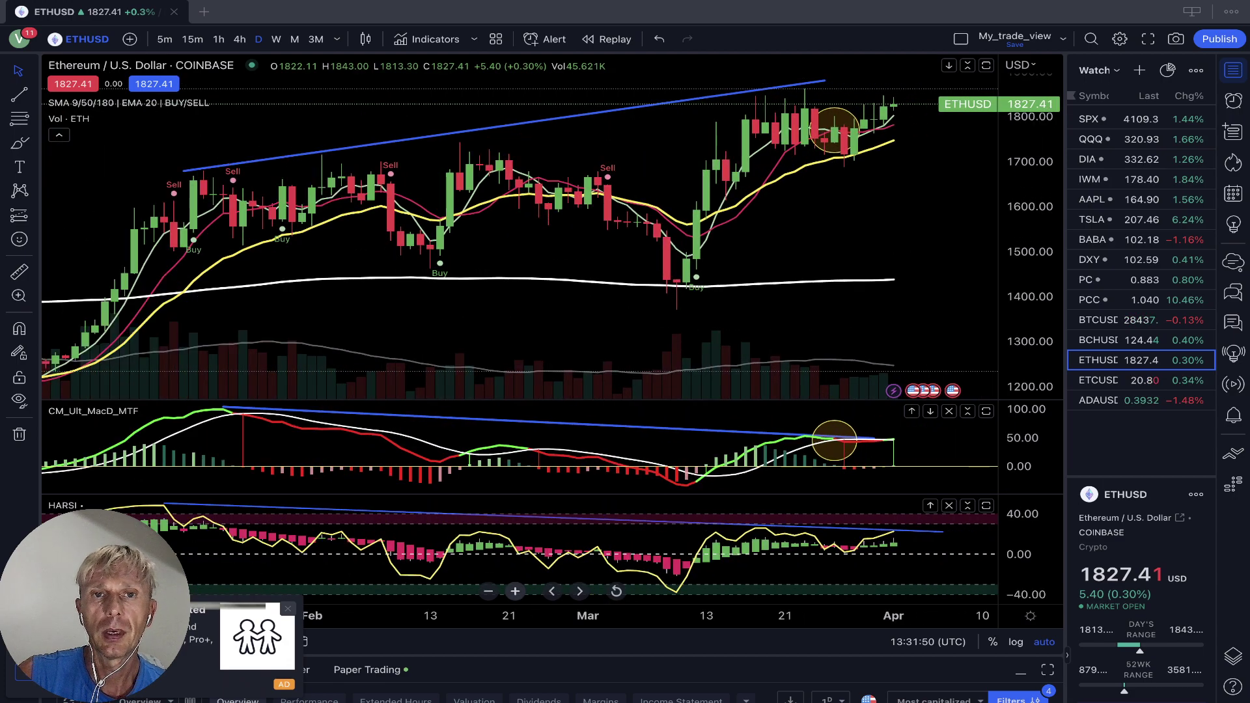
scroll(614, 386, "up", 6)
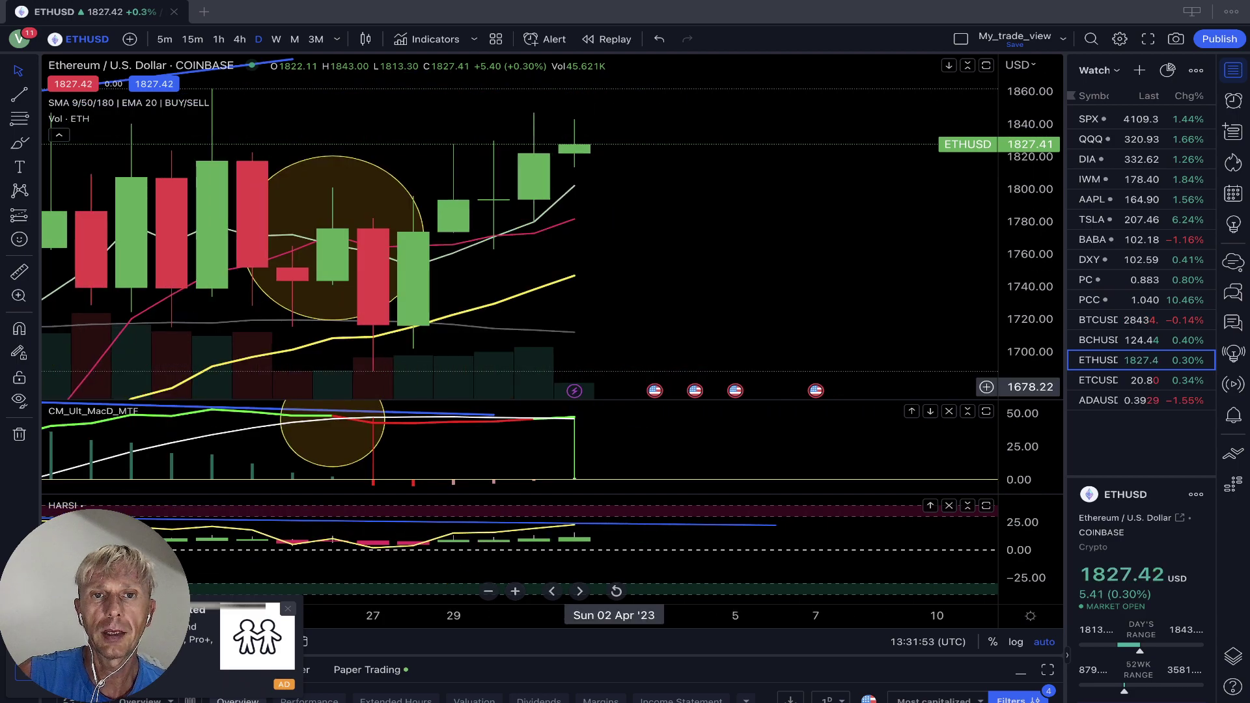
left_click(488, 591)
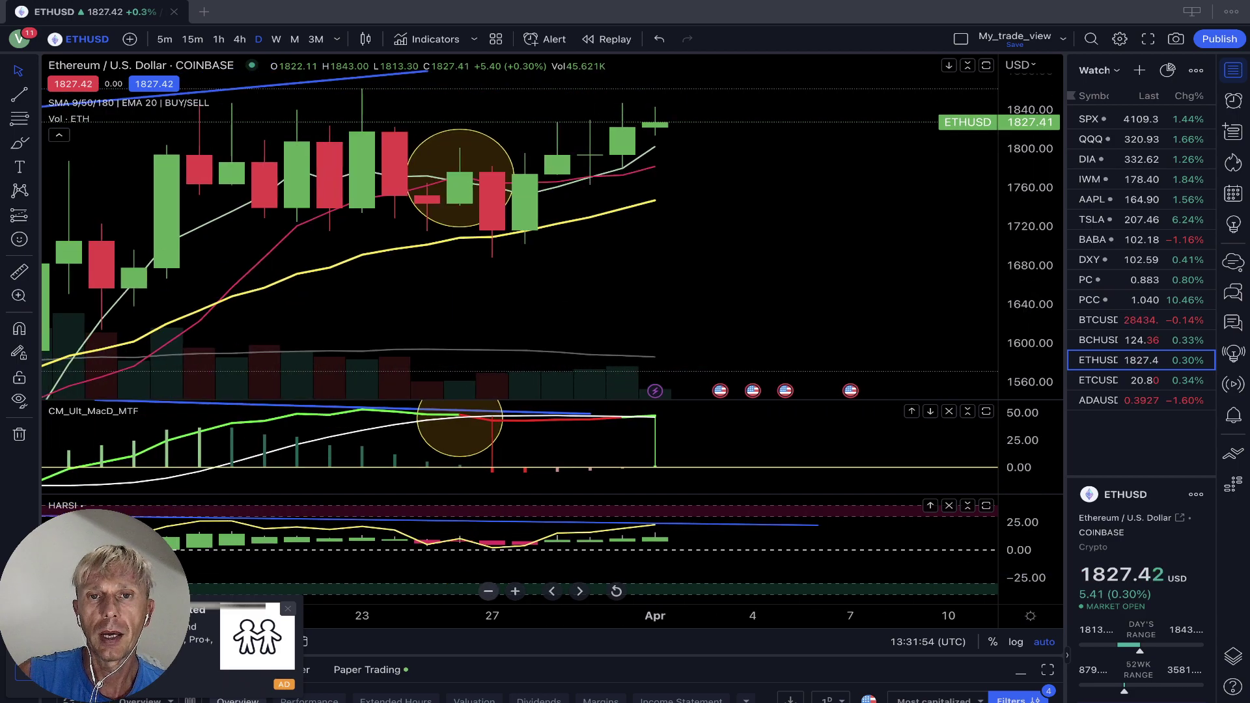
left_click(488, 590)
left_click(489, 591)
left_click(489, 591)
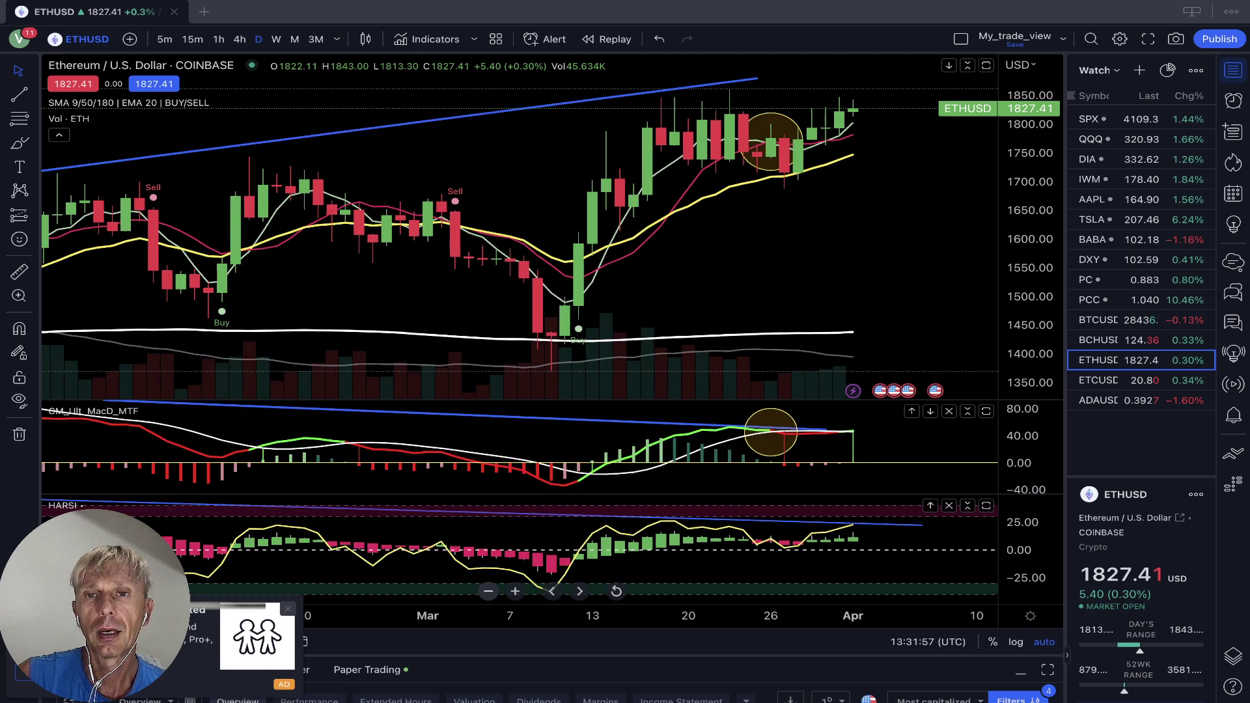
left_click(488, 590)
left_click(488, 590)
left_click(488, 591)
left_click(489, 591)
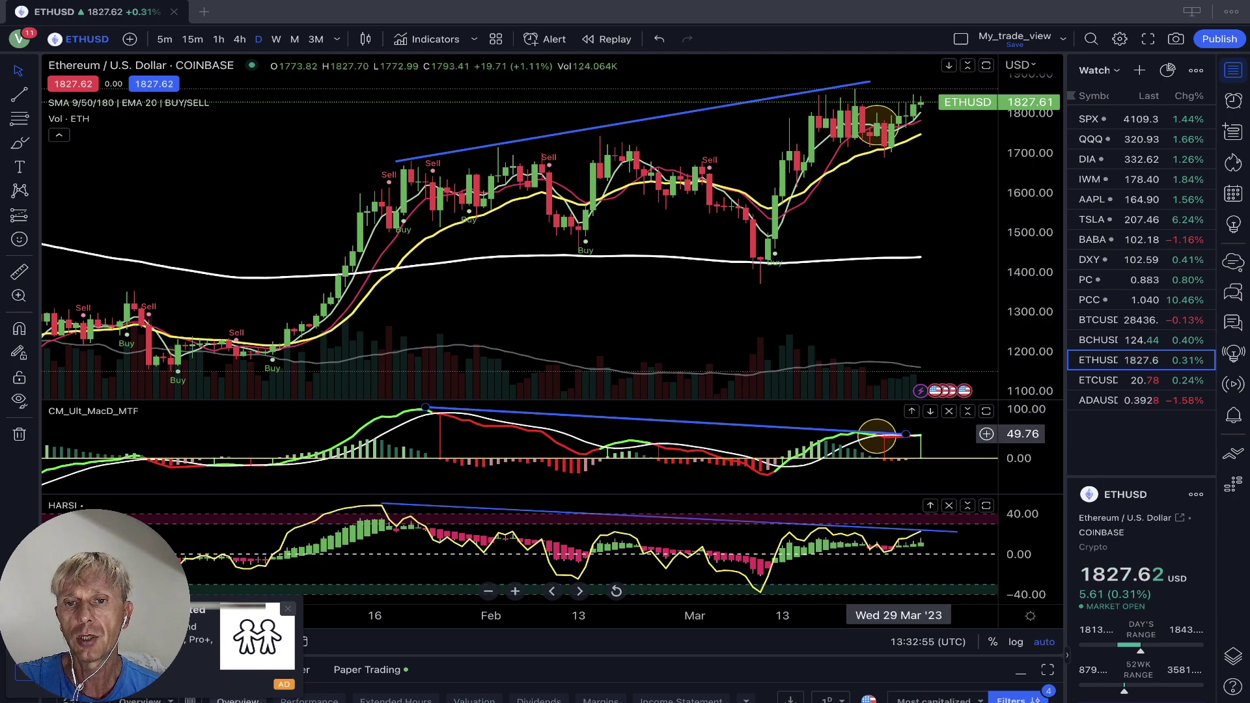
Extend the later end of the blue trend line in the MACD pane to 2 April 2023.
left_click(903, 433)
left_click_drag(903, 433, 928, 433)
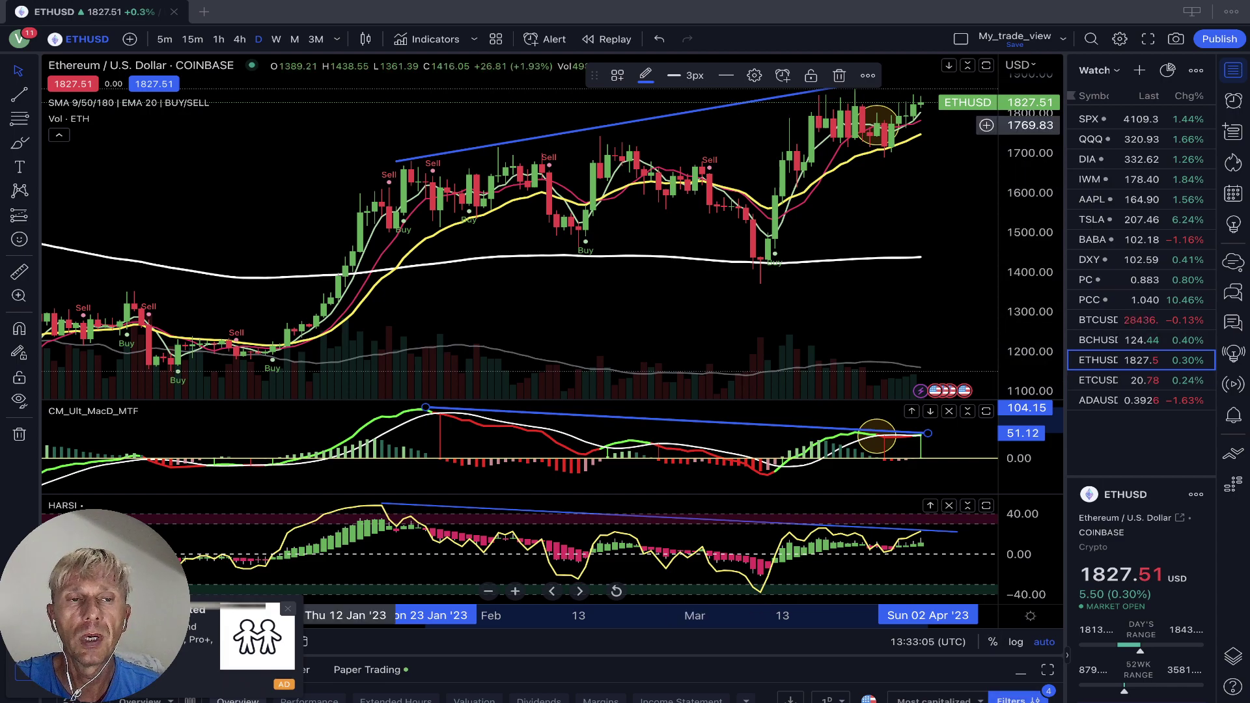
Examine ETHUSD on the weekly timeframe, focusing on the price action from 2022 to March 2023.
left_click(276, 39)
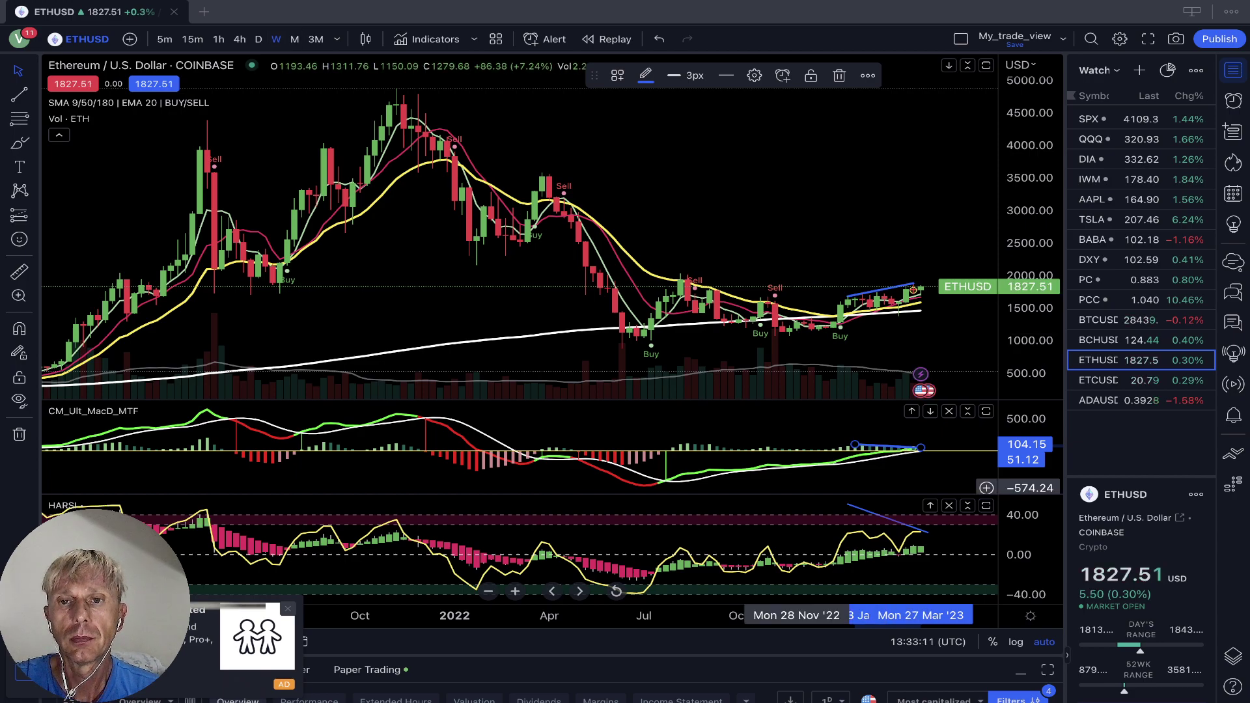
left_click(515, 590)
left_click(515, 590)
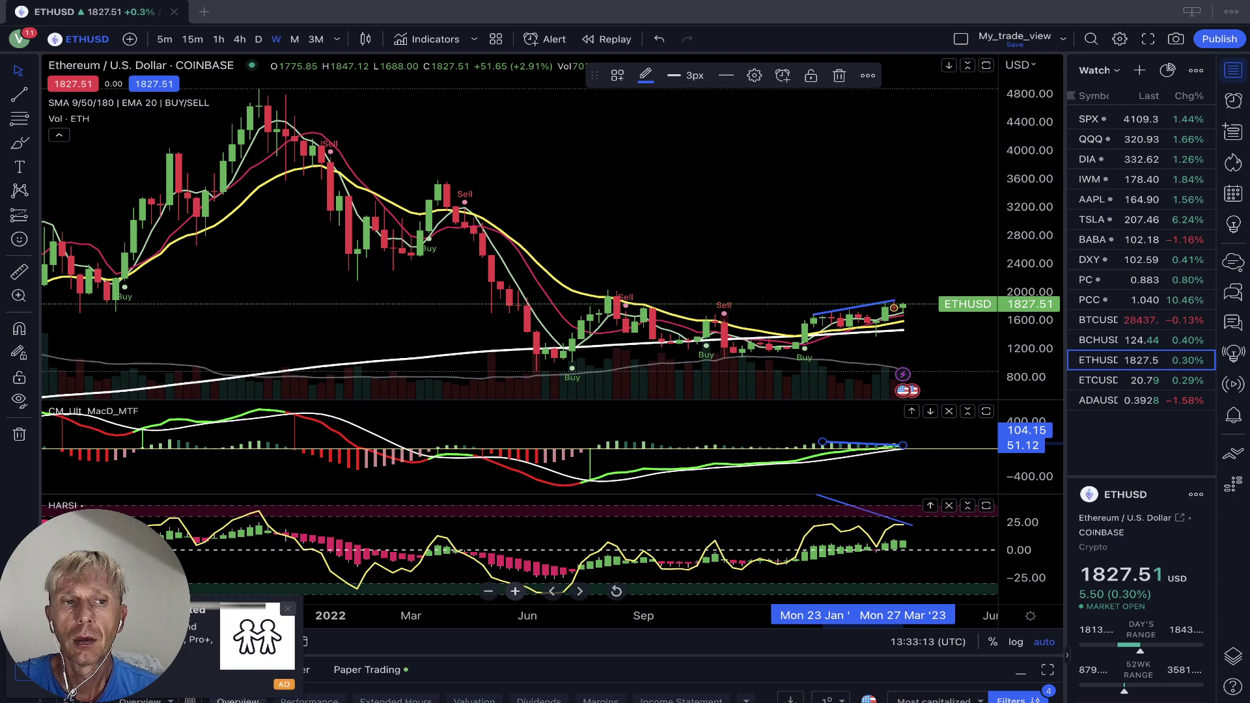
left_click(515, 591)
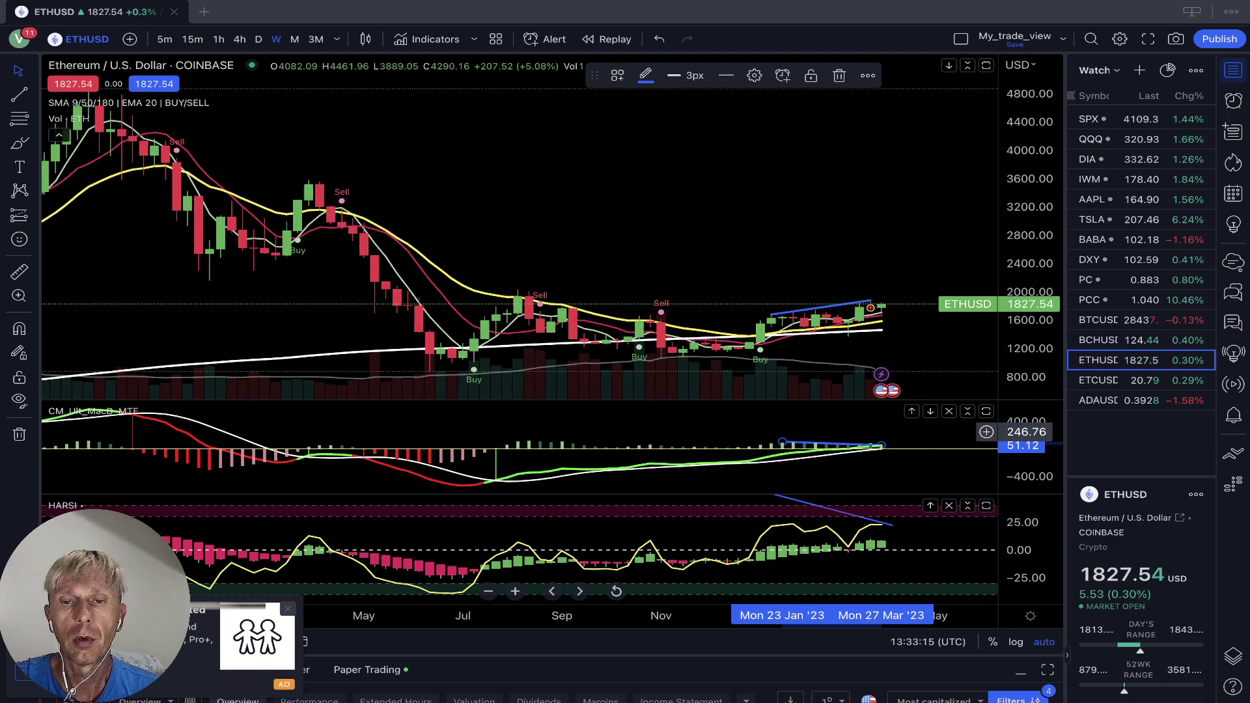
Hide all drawings and view ETHUSD on the monthly and 3-month timeframes.
left_click(19, 399)
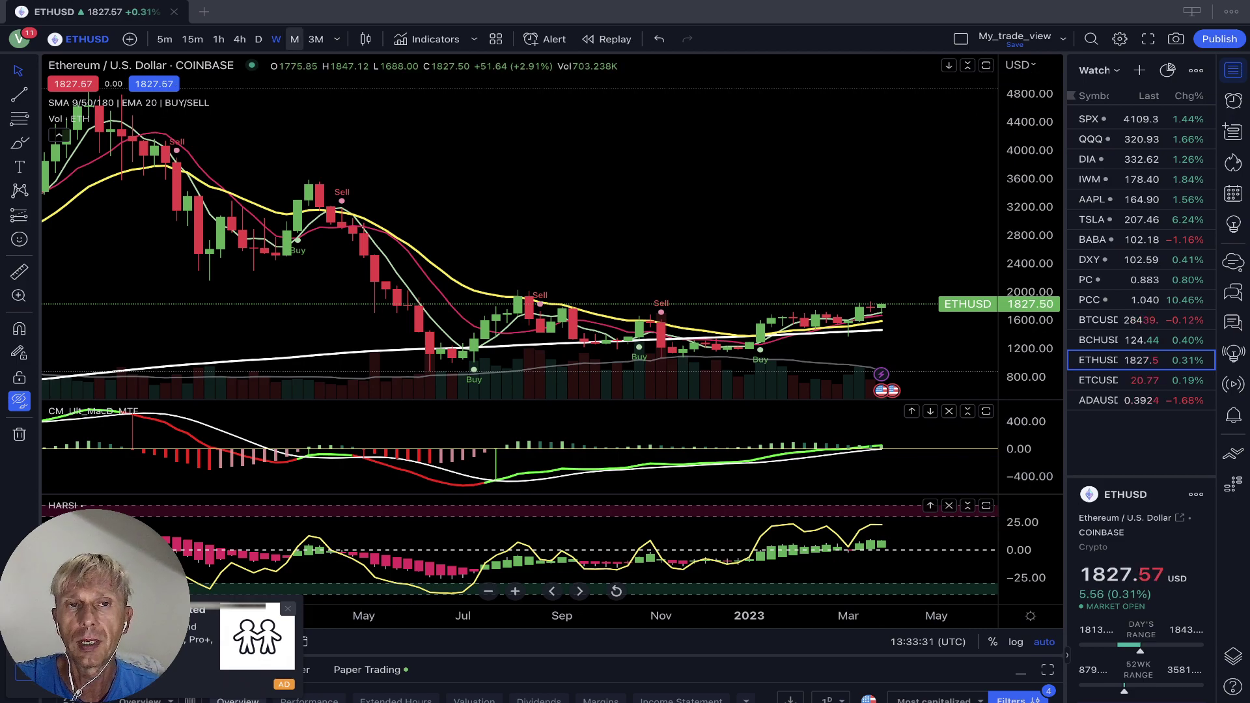
left_click(294, 39)
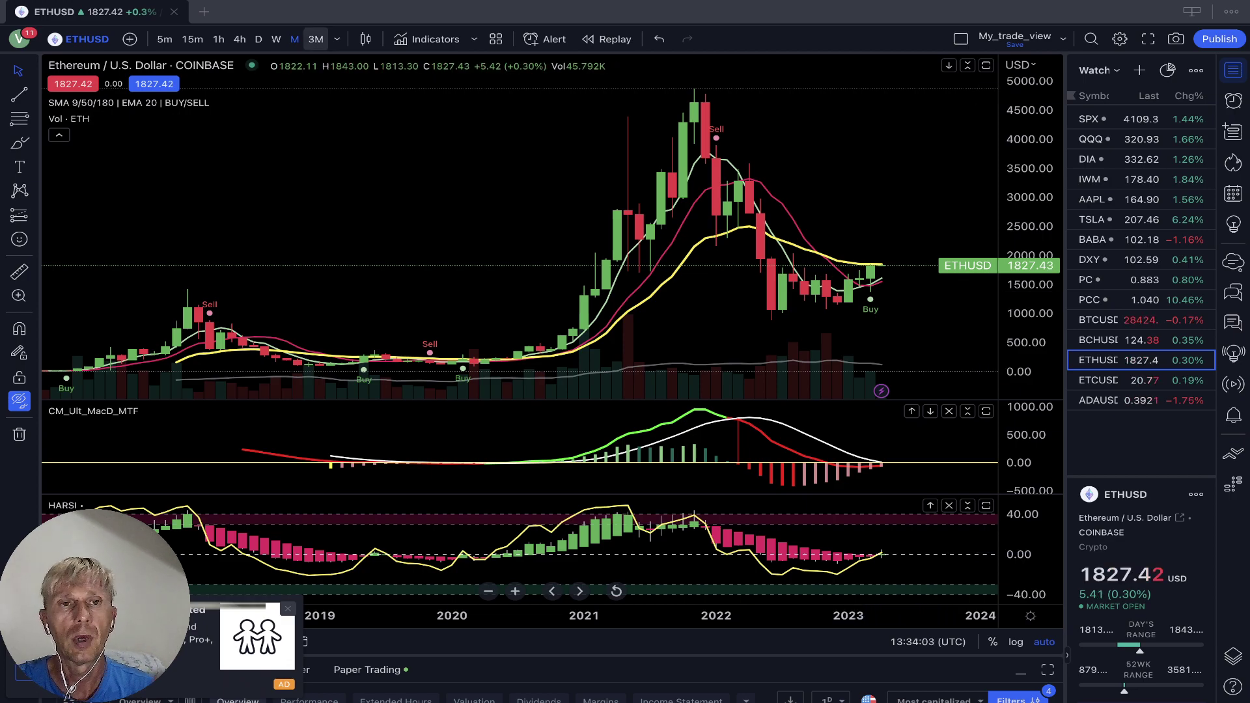
left_click(316, 39)
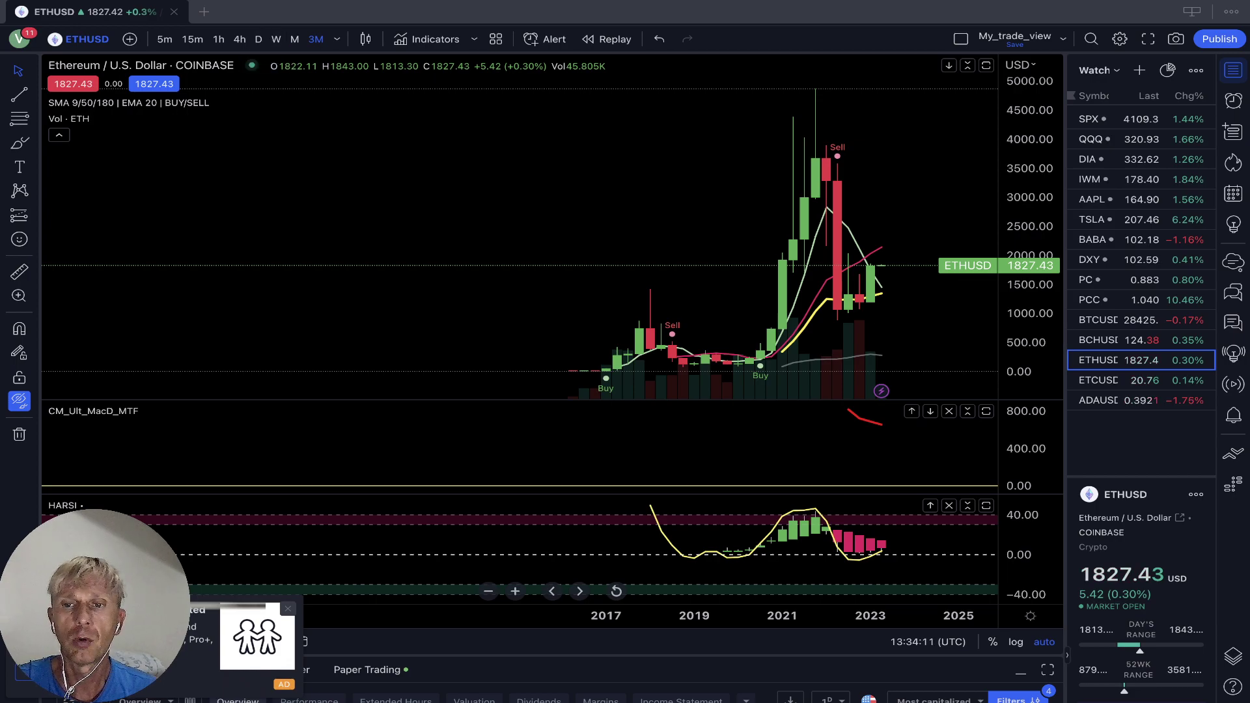
Load the ETCUSD chart and review it on the daily, weekly and monthly timeframes.
left_click(1107, 380)
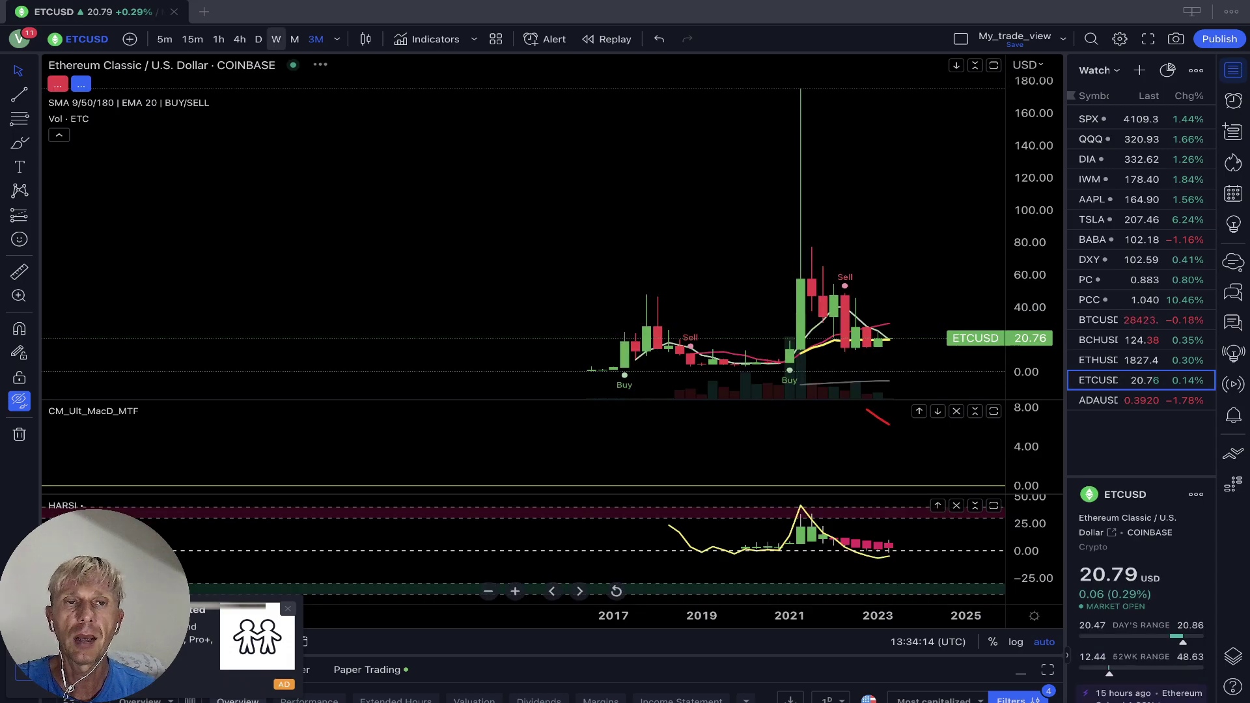
left_click(258, 39)
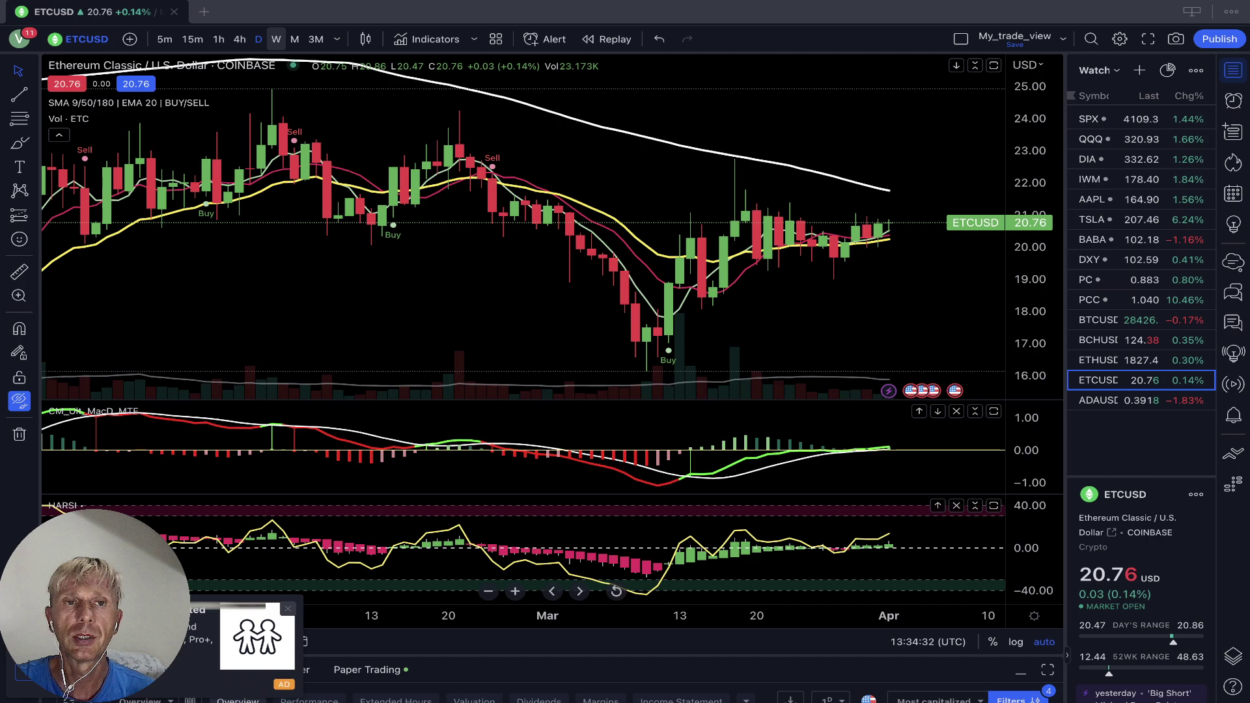
left_click(276, 39)
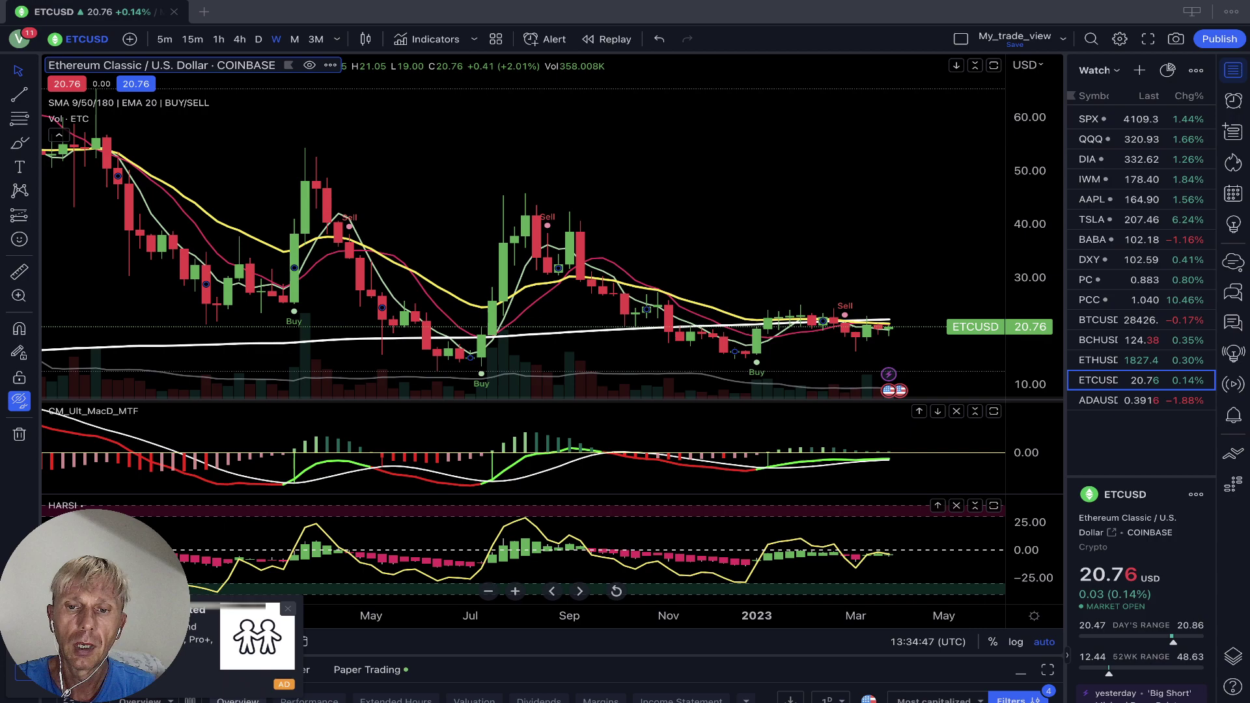
left_click(294, 39)
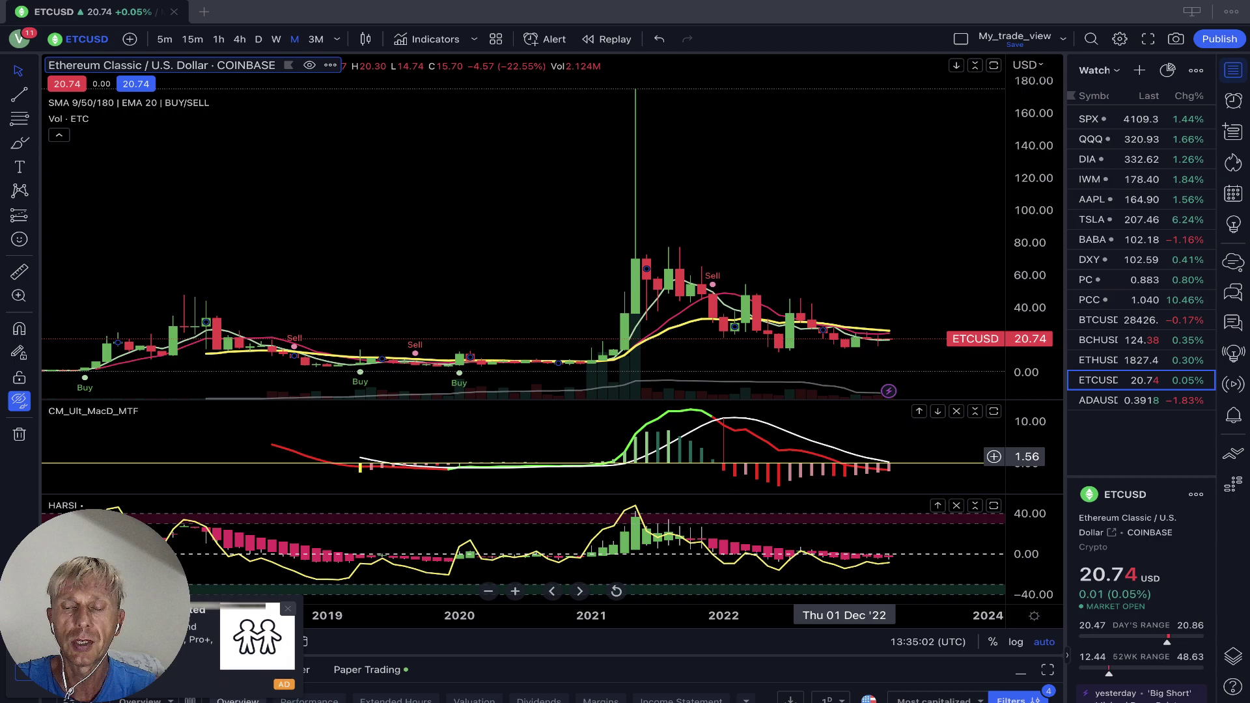
Load the ADAUSD chart from the watchlist.
left_click(1107, 400)
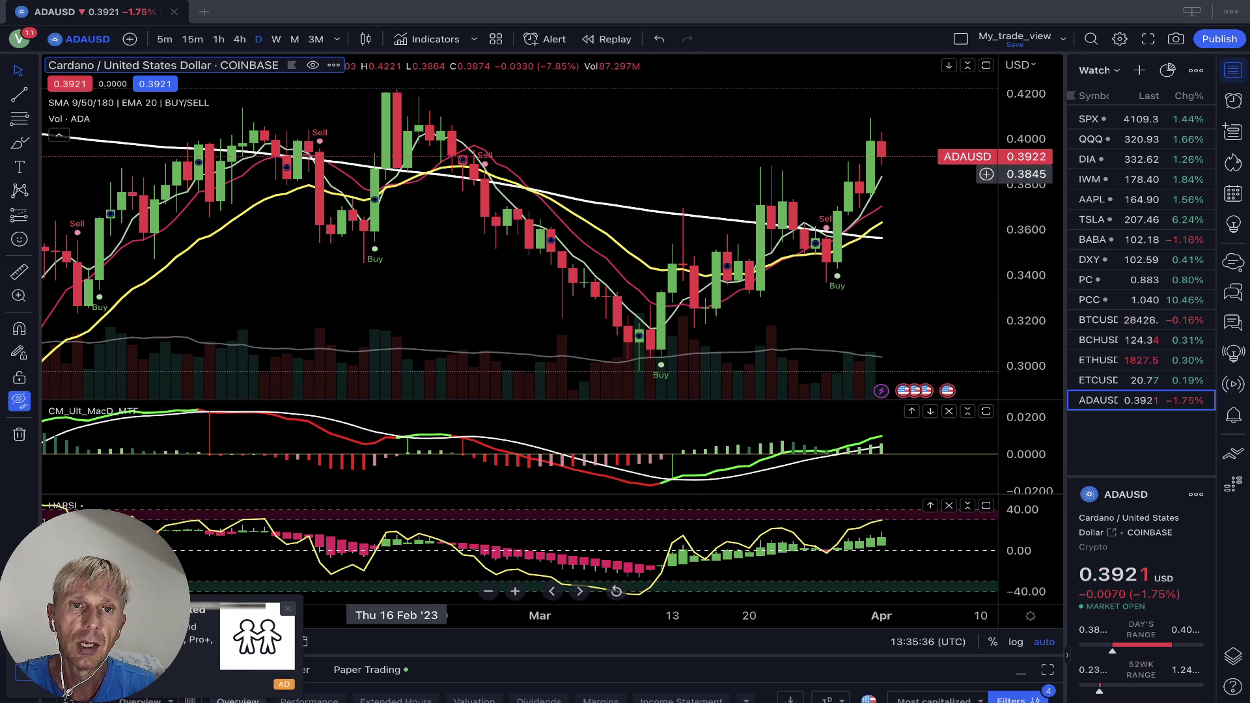
Review ADAUSD on the daily, weekly and monthly timeframes, examining the weekly candles from mid-2022 to April 2023 closely.
left_click(419, 173)
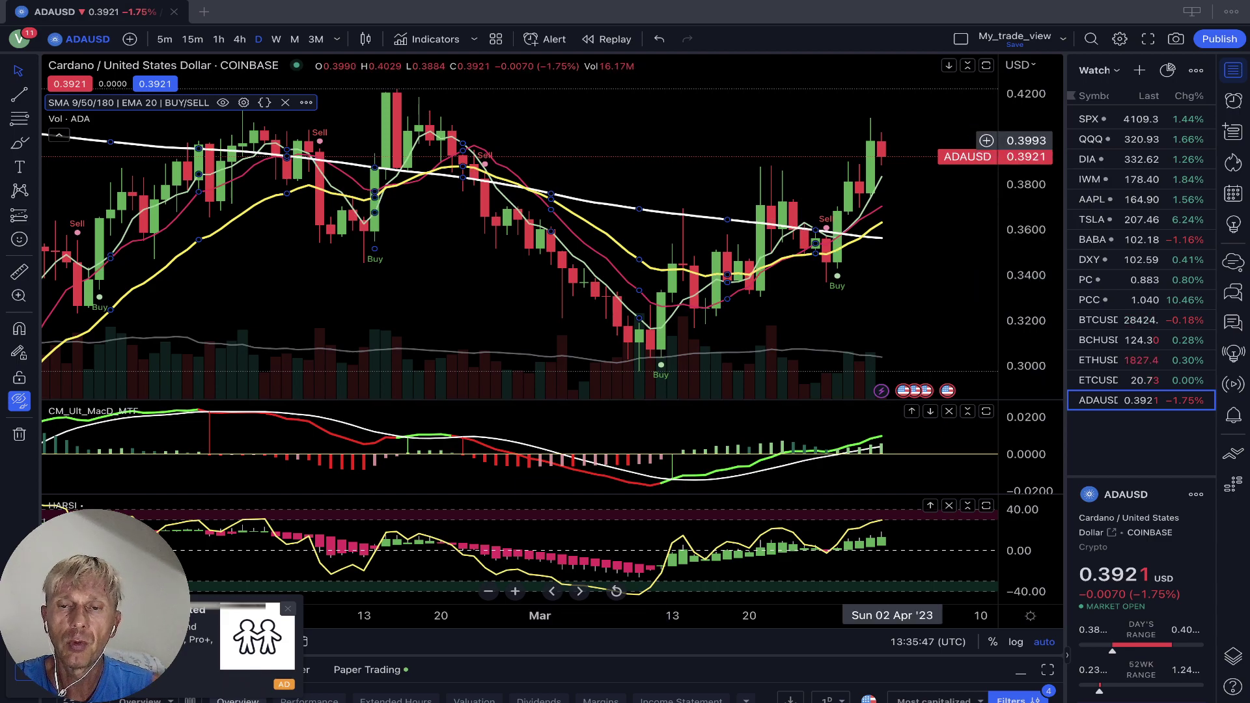
left_click(782, 125)
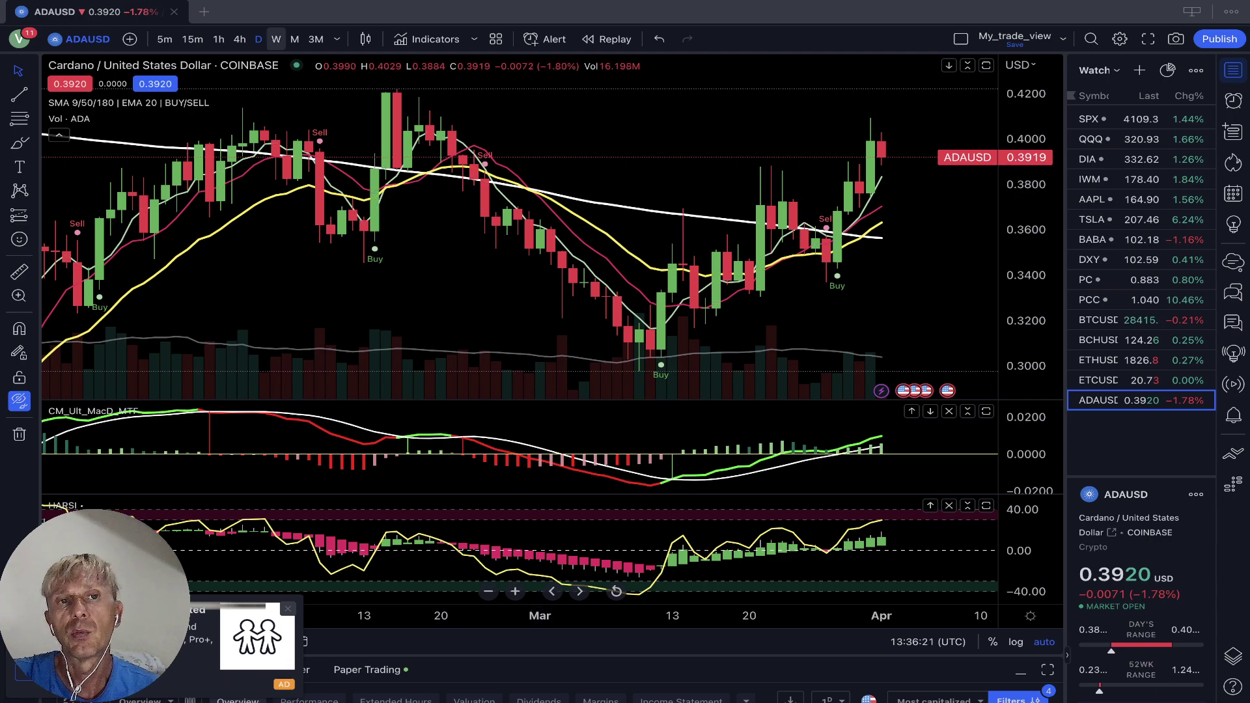
left_click(276, 39)
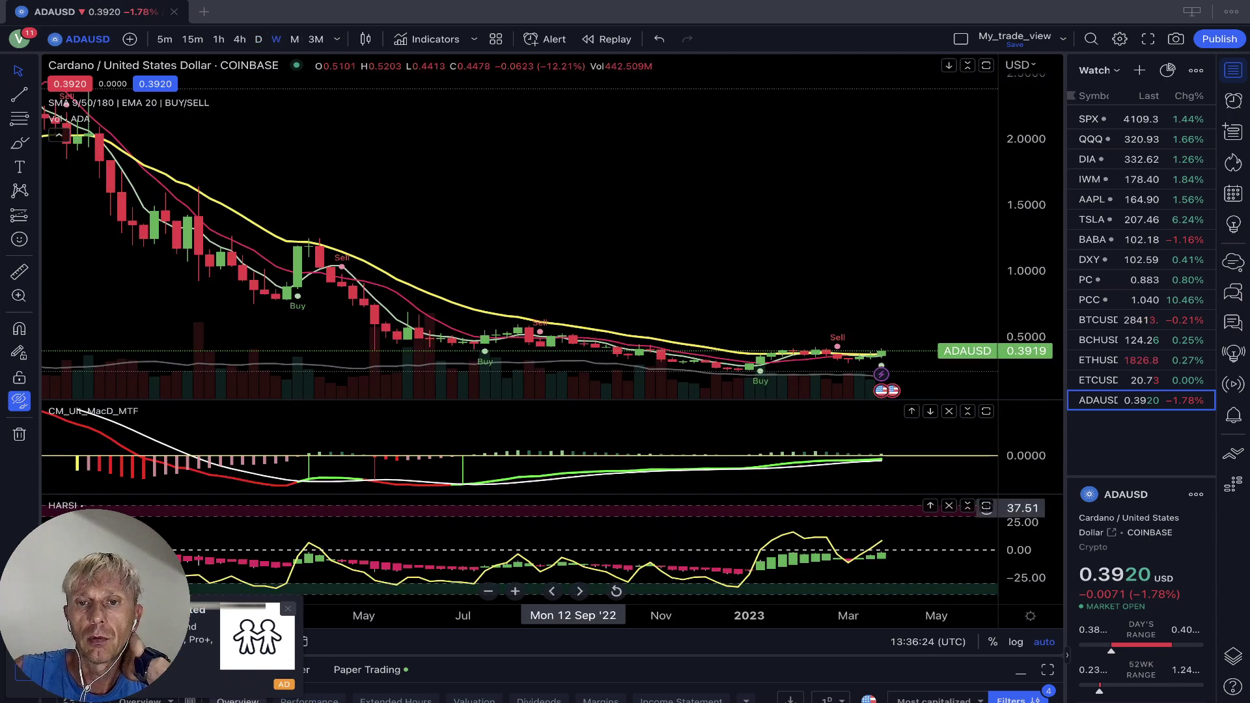
scroll(521, 228, "up", 2)
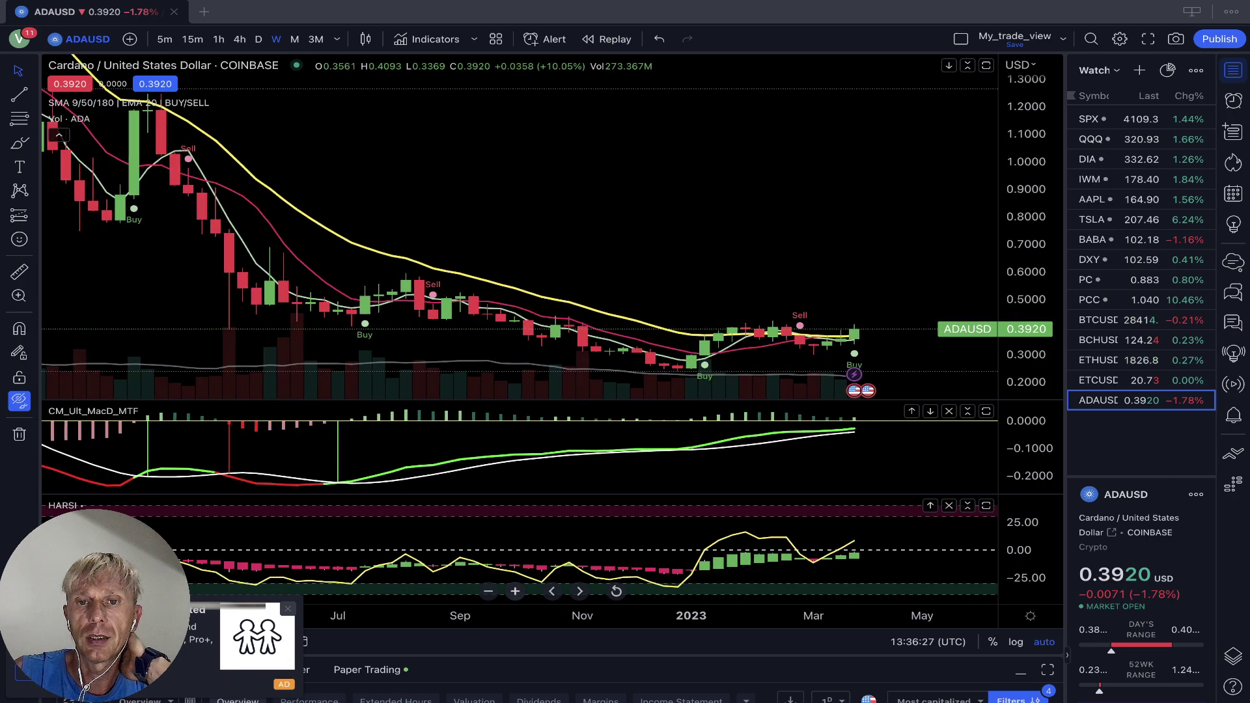
scroll(822, 337, "up", 3)
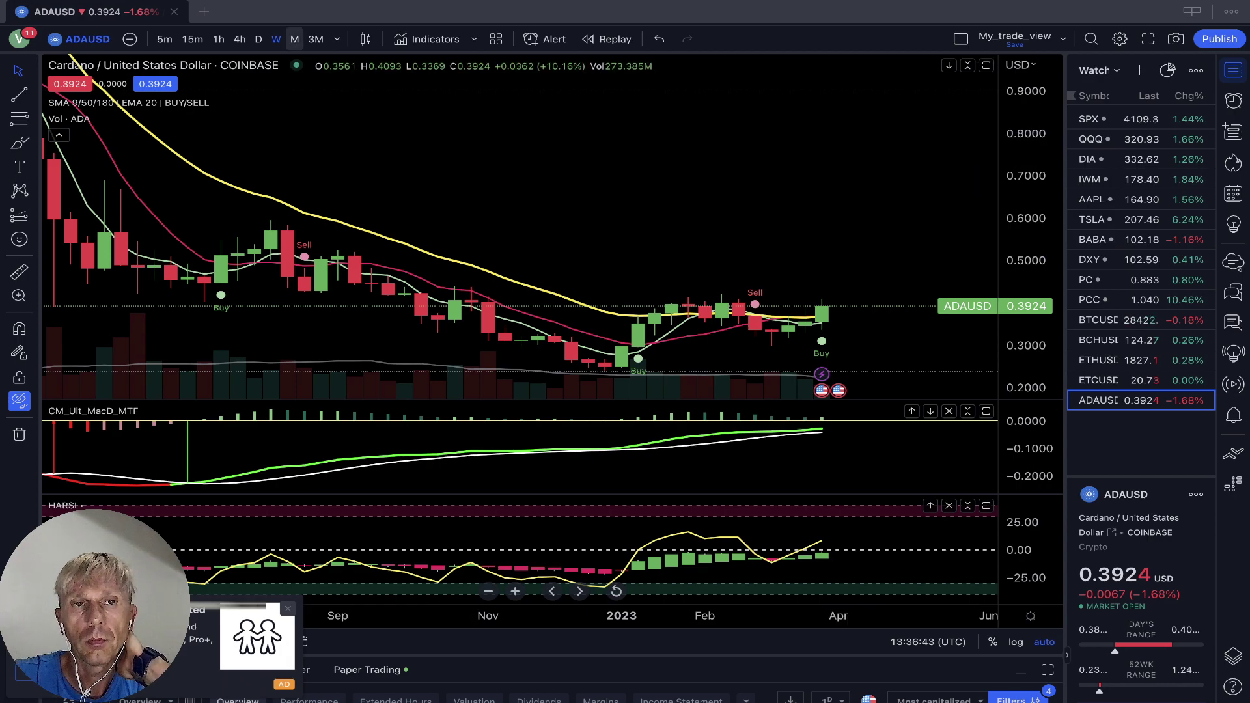
left_click(294, 39)
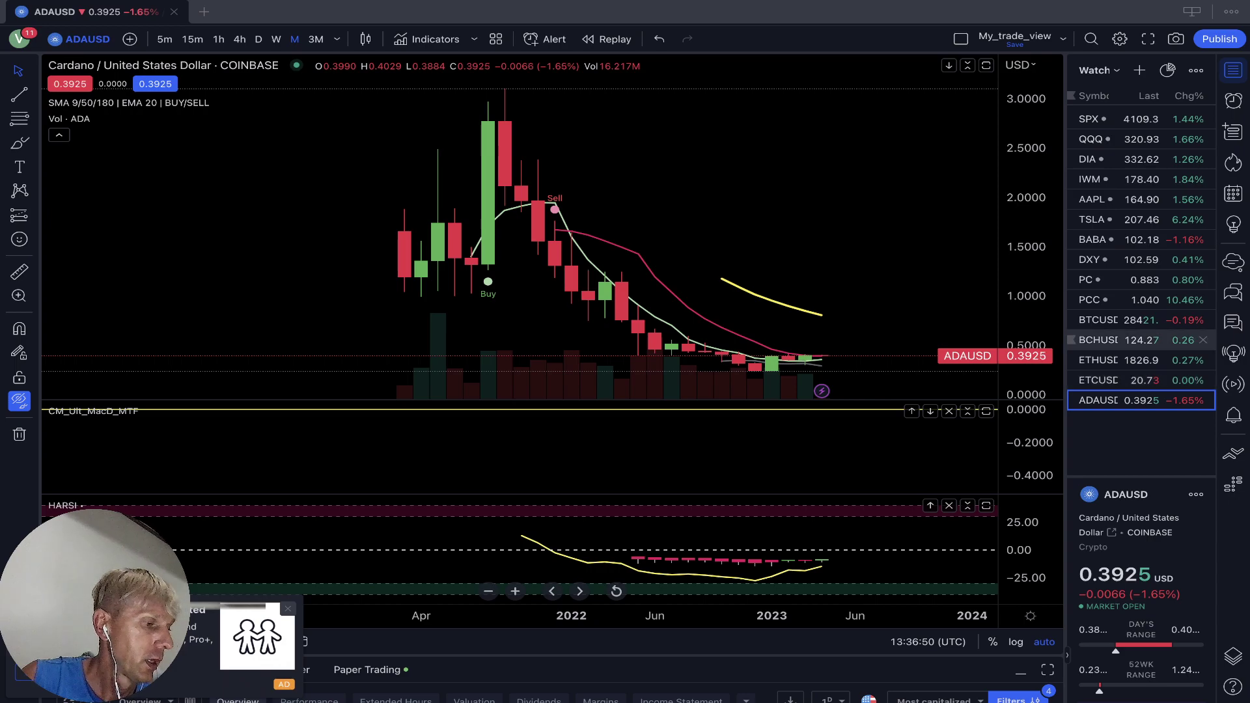
Load the BTCUSD chart and compare its weekly, monthly and 3-month timeframes, returning to monthly.
left_click(1106, 320)
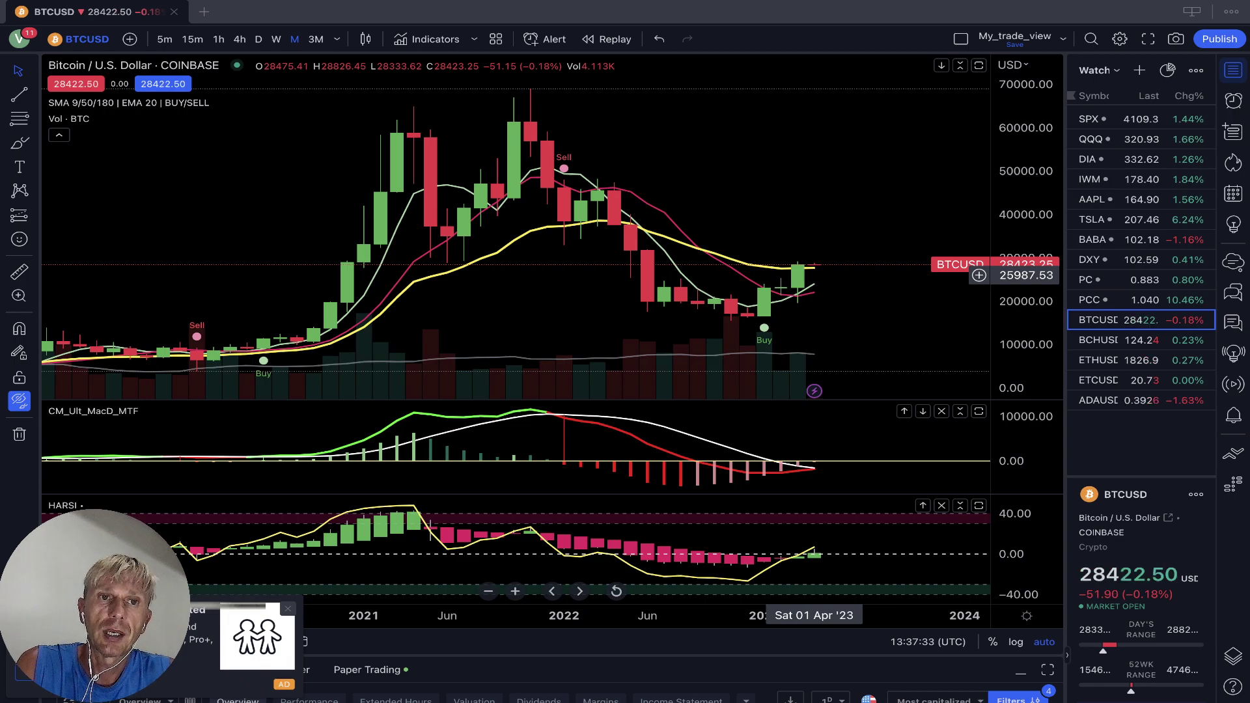
left_click(276, 39)
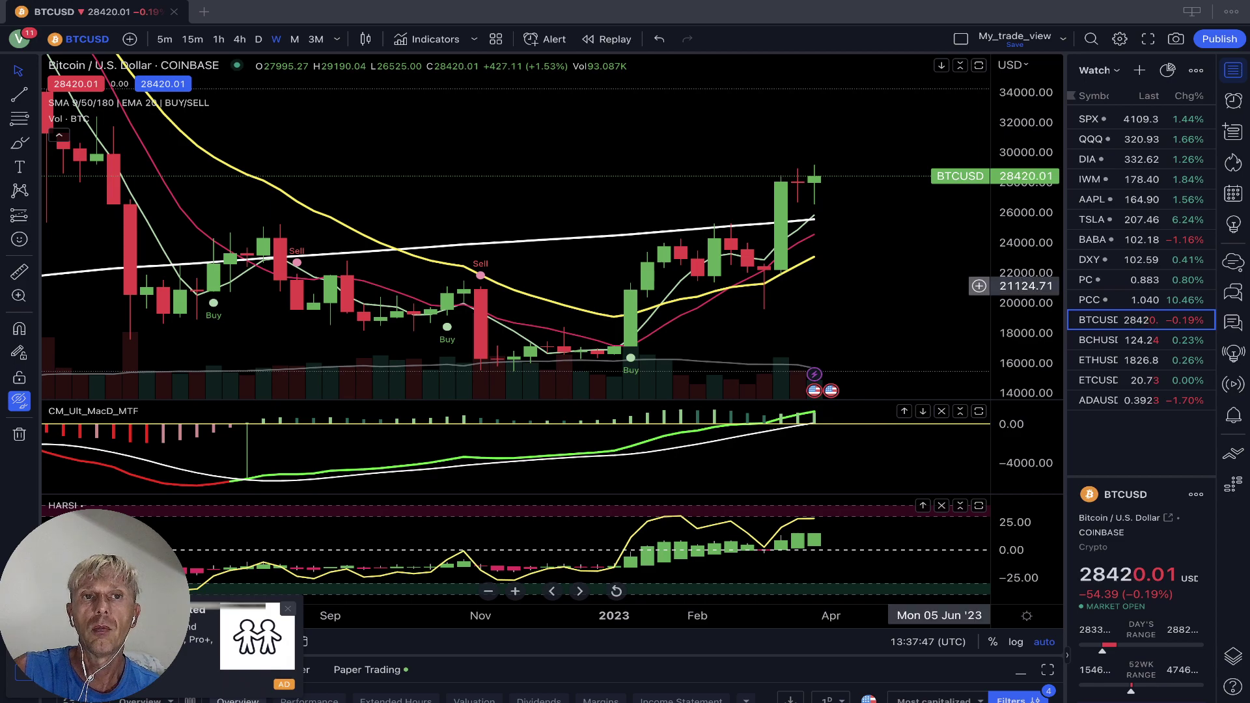
left_click(294, 40)
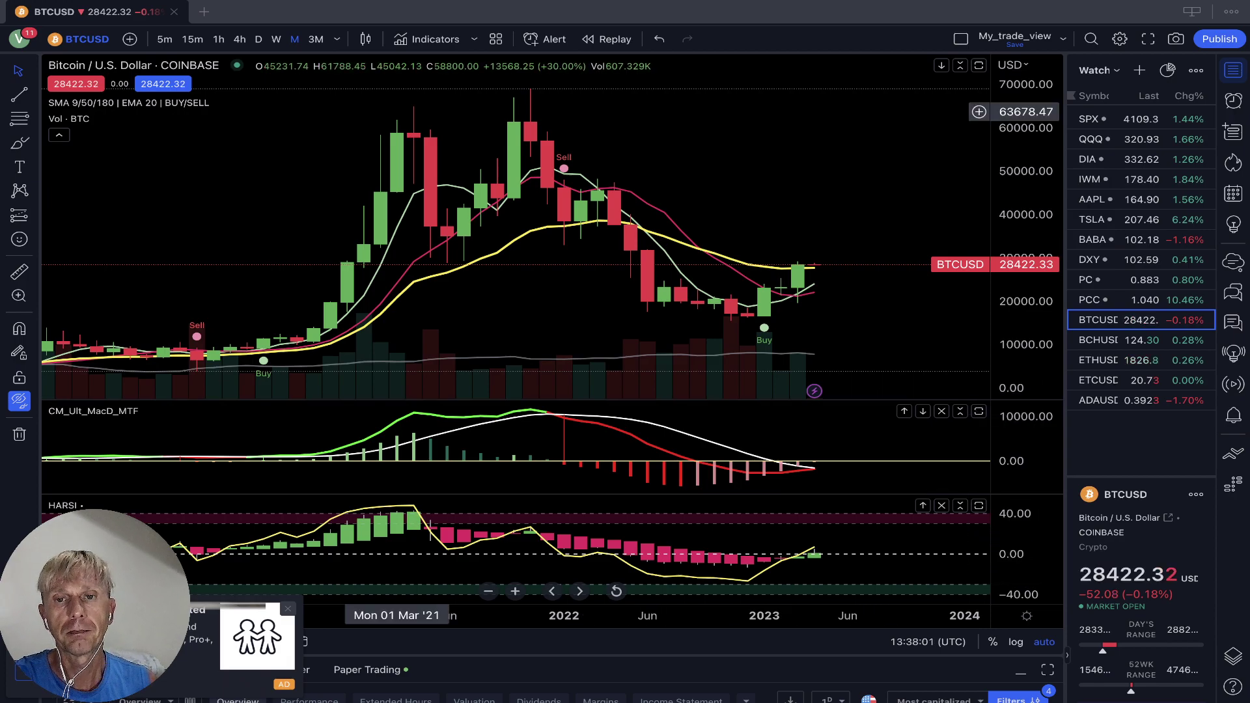
left_click(315, 39)
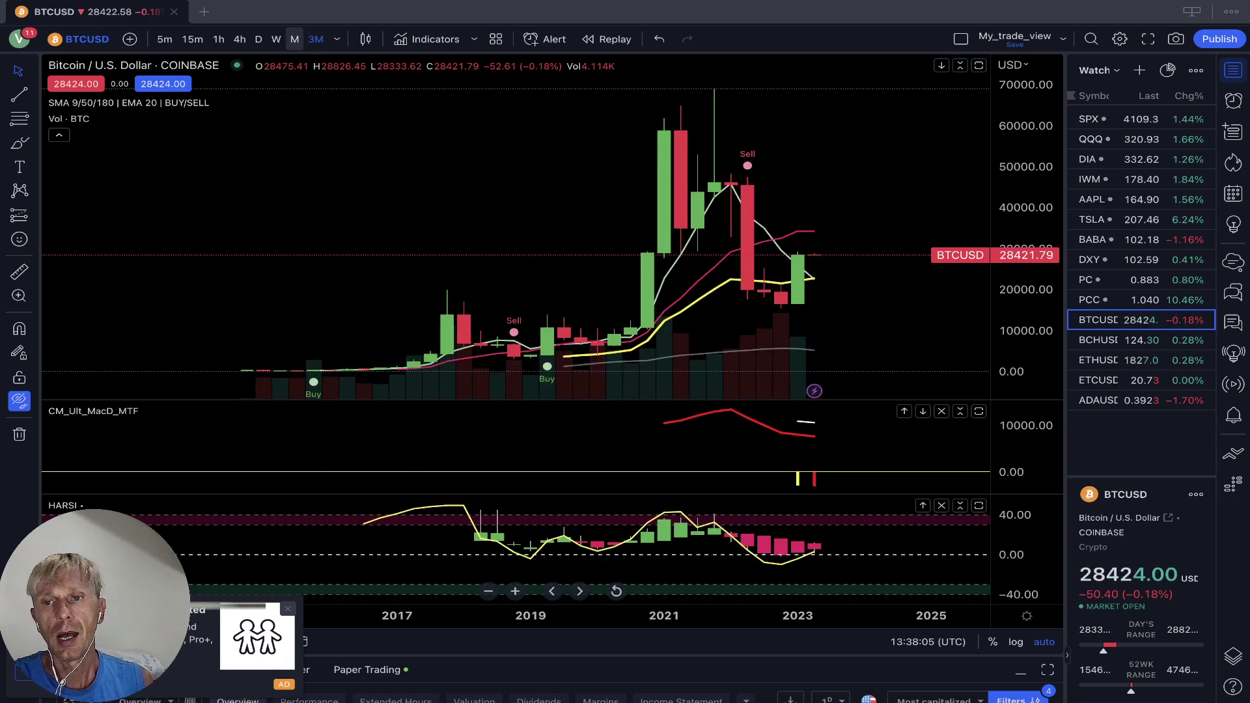
left_click(294, 39)
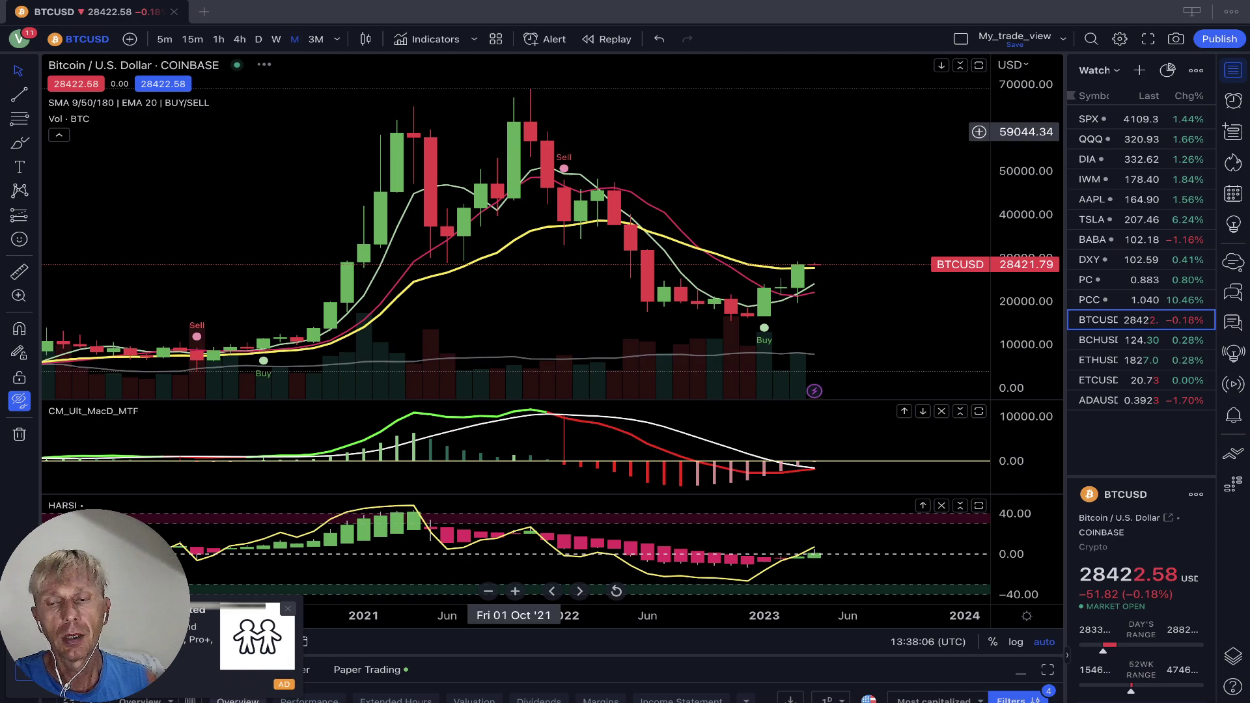
Check BCHUSD on the monthly timeframe and ADAUSD on the monthly, weekly and daily timeframes.
left_click(1107, 340)
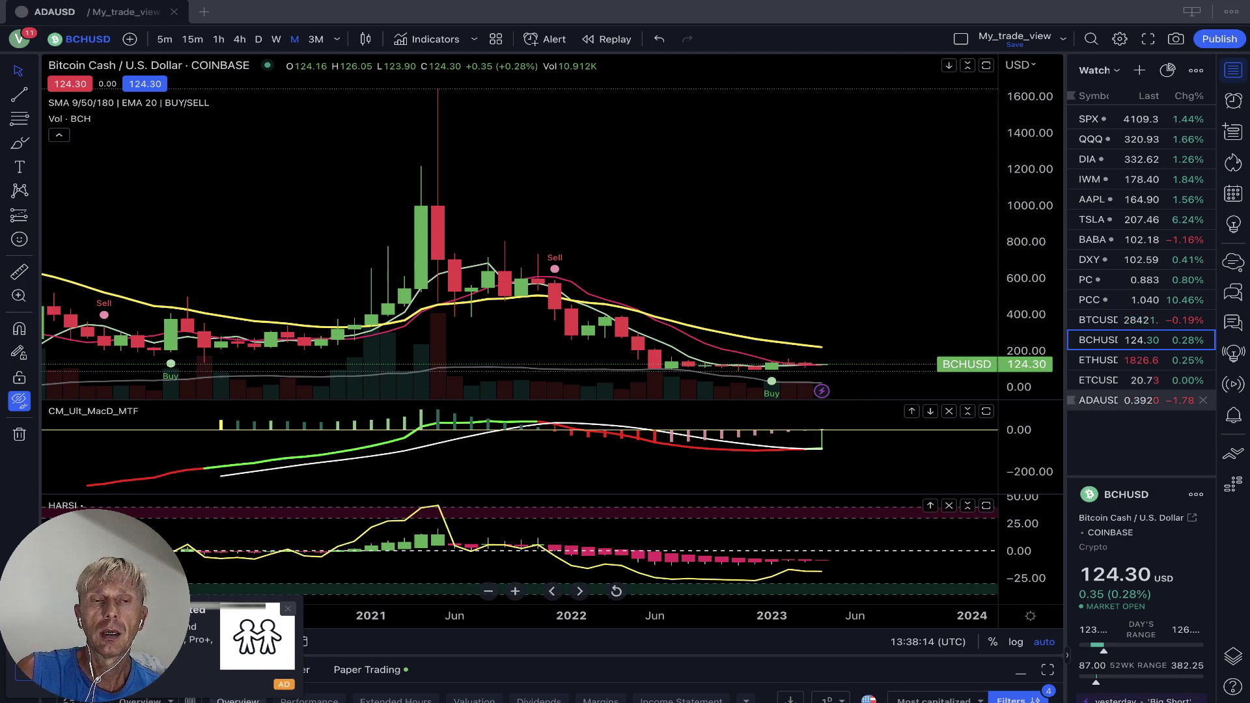
left_click(1107, 400)
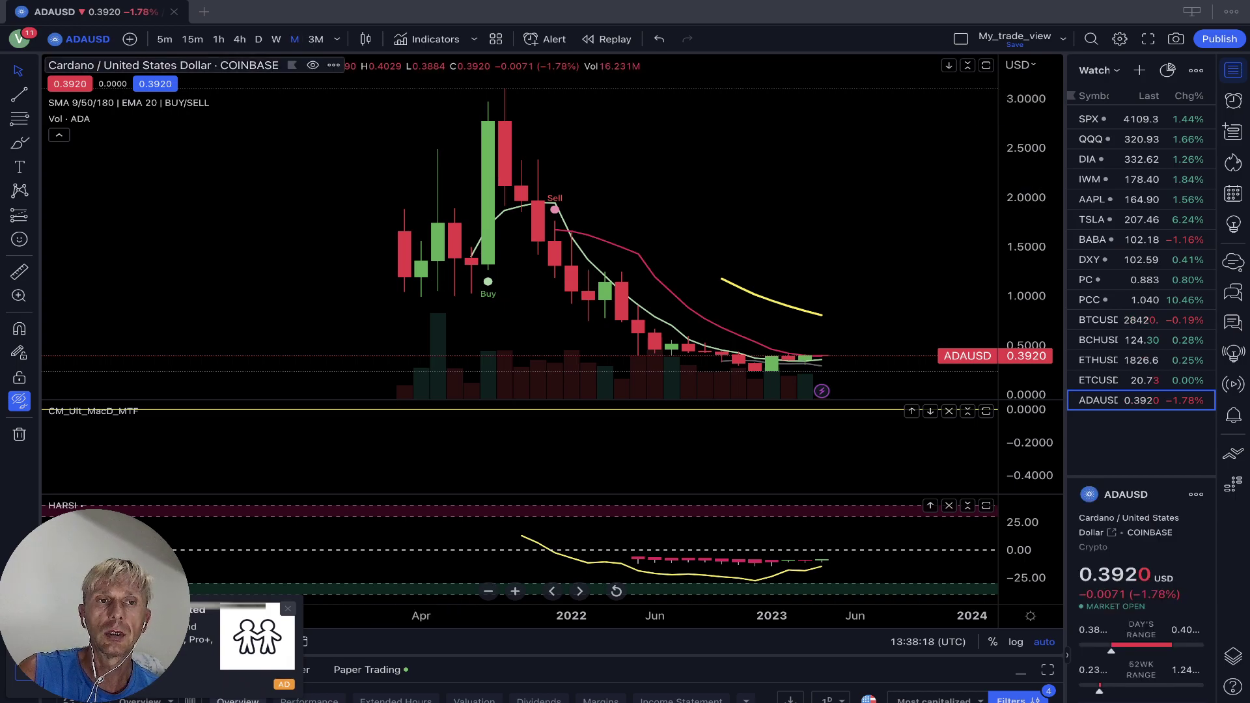
left_click(276, 39)
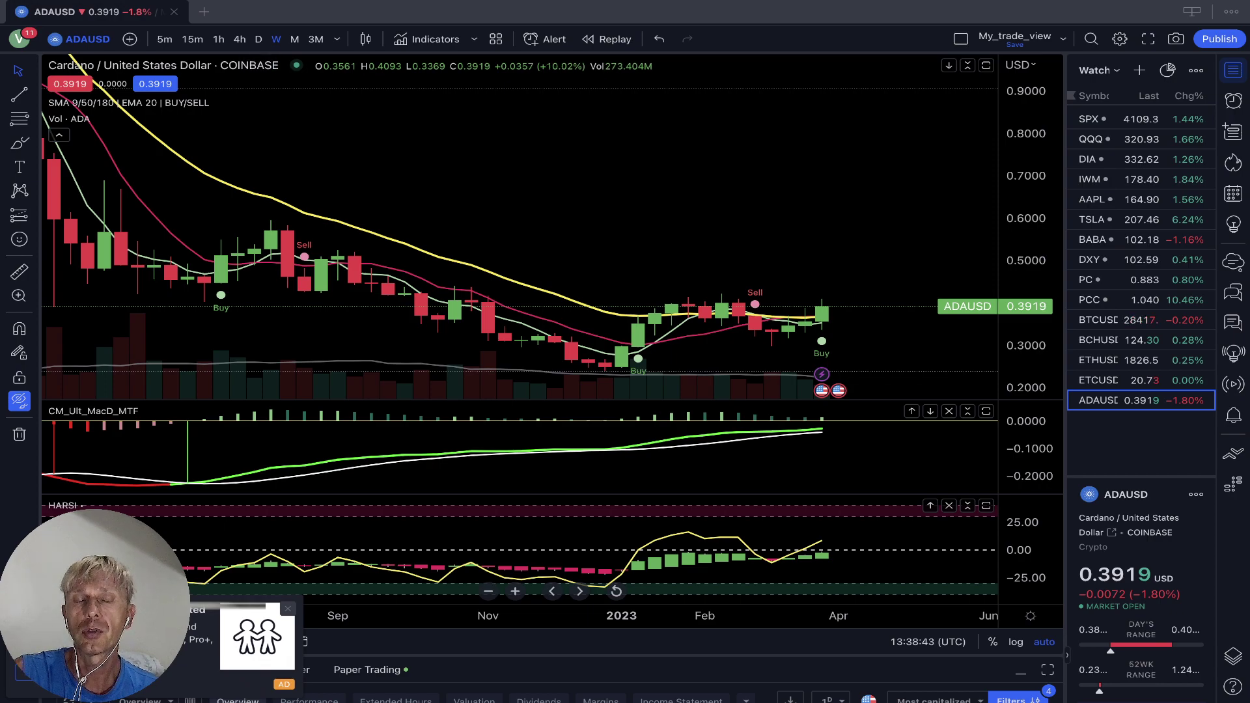
left_click(259, 40)
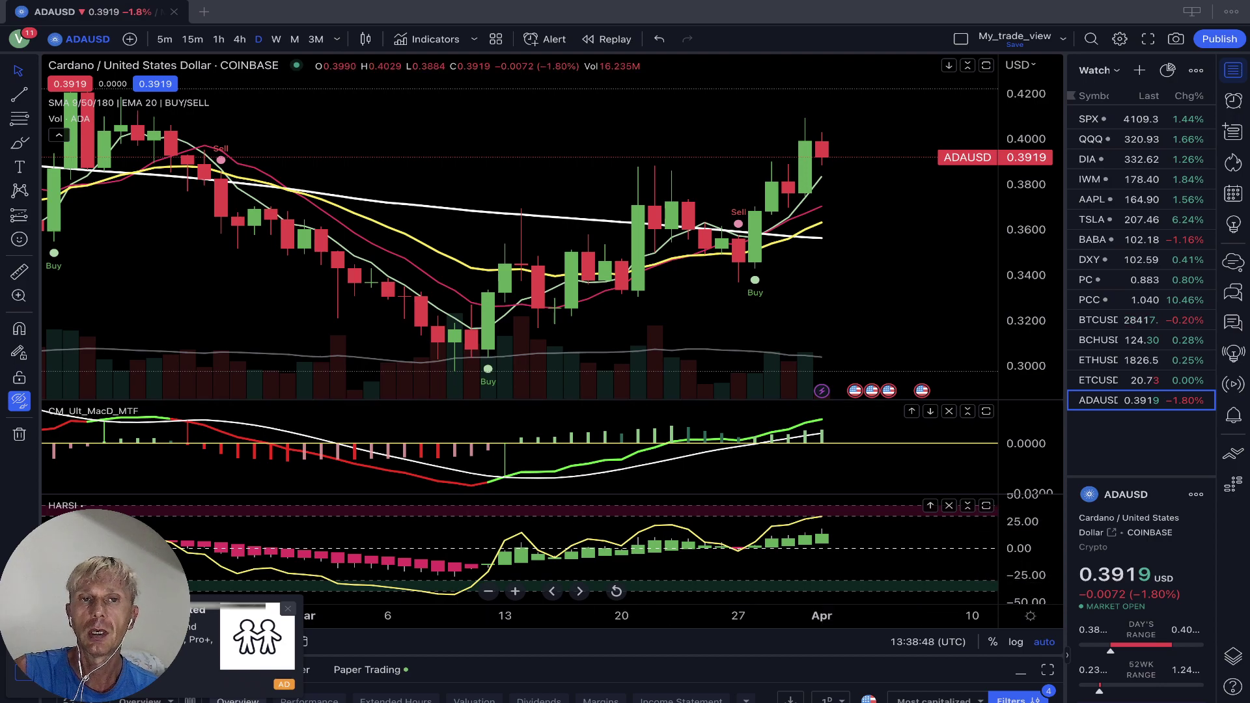
Examine ADAUSD's daily price action from late 2022 to April 2023 and select the HARSI indicator.
scroll(515, 573, "down", 5)
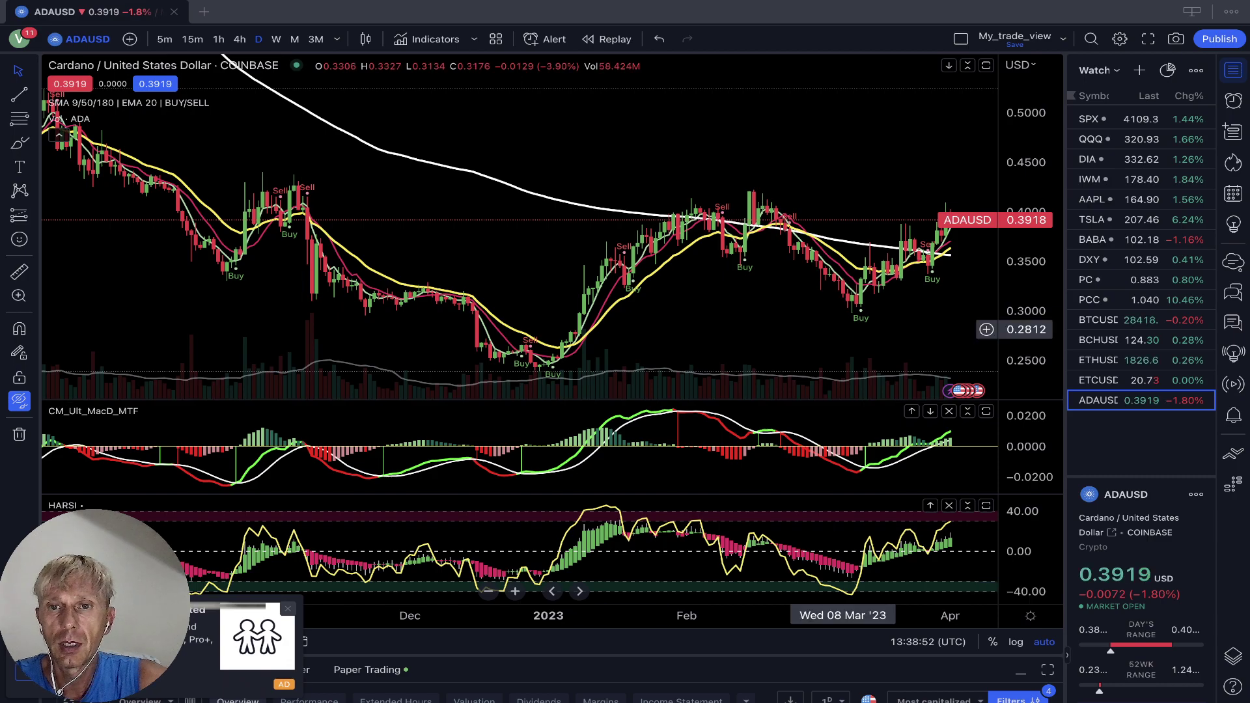
left_click_drag(677, 322, 641, 326)
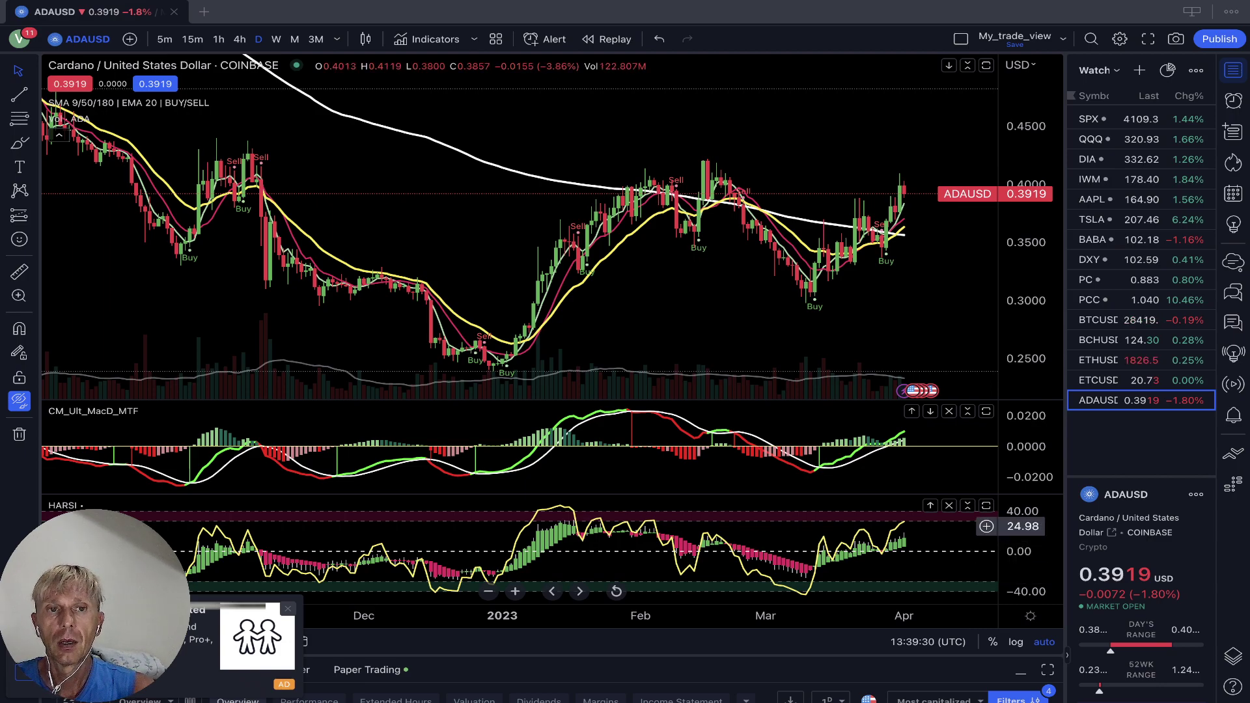
left_click(986, 529)
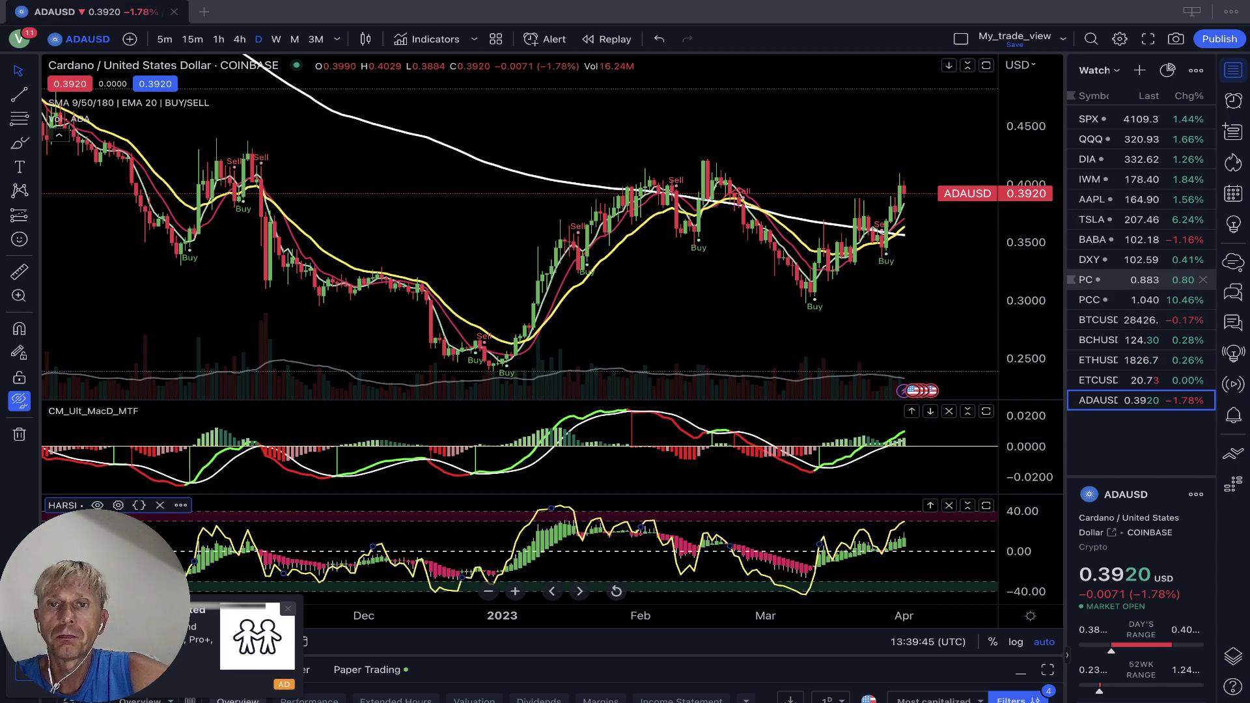
Load the BTCUSD chart from the watchlist.
left_click(1107, 320)
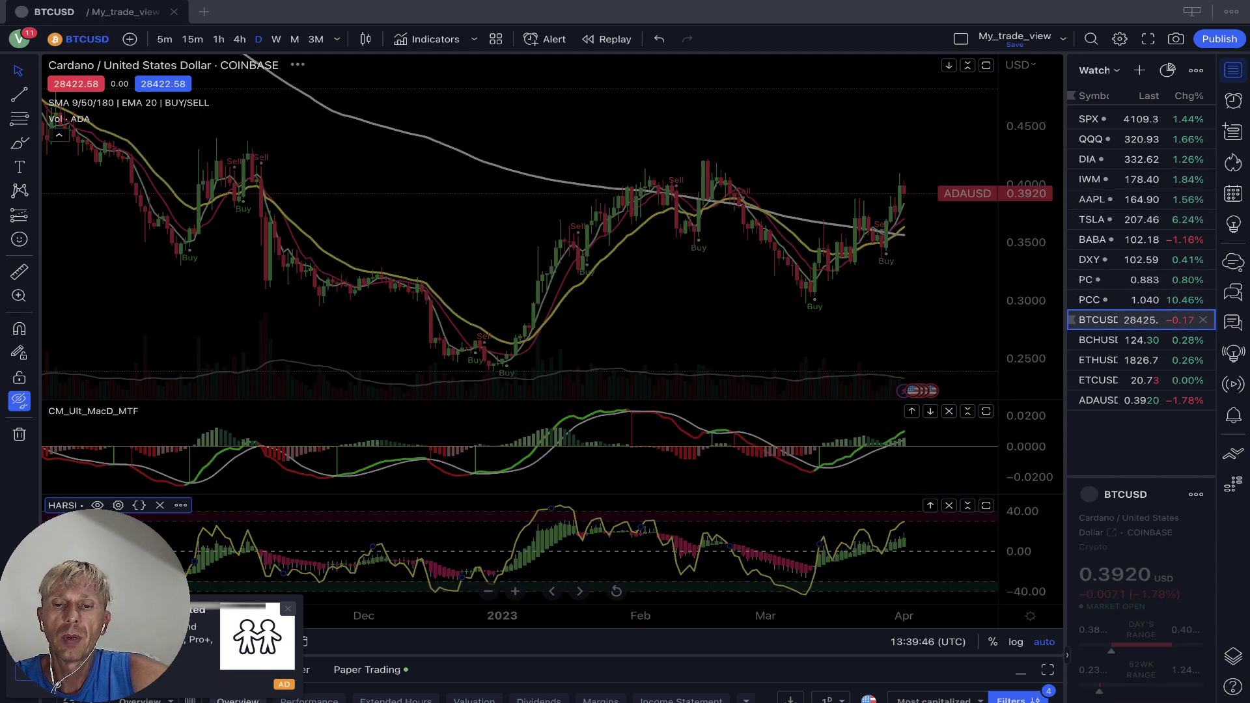